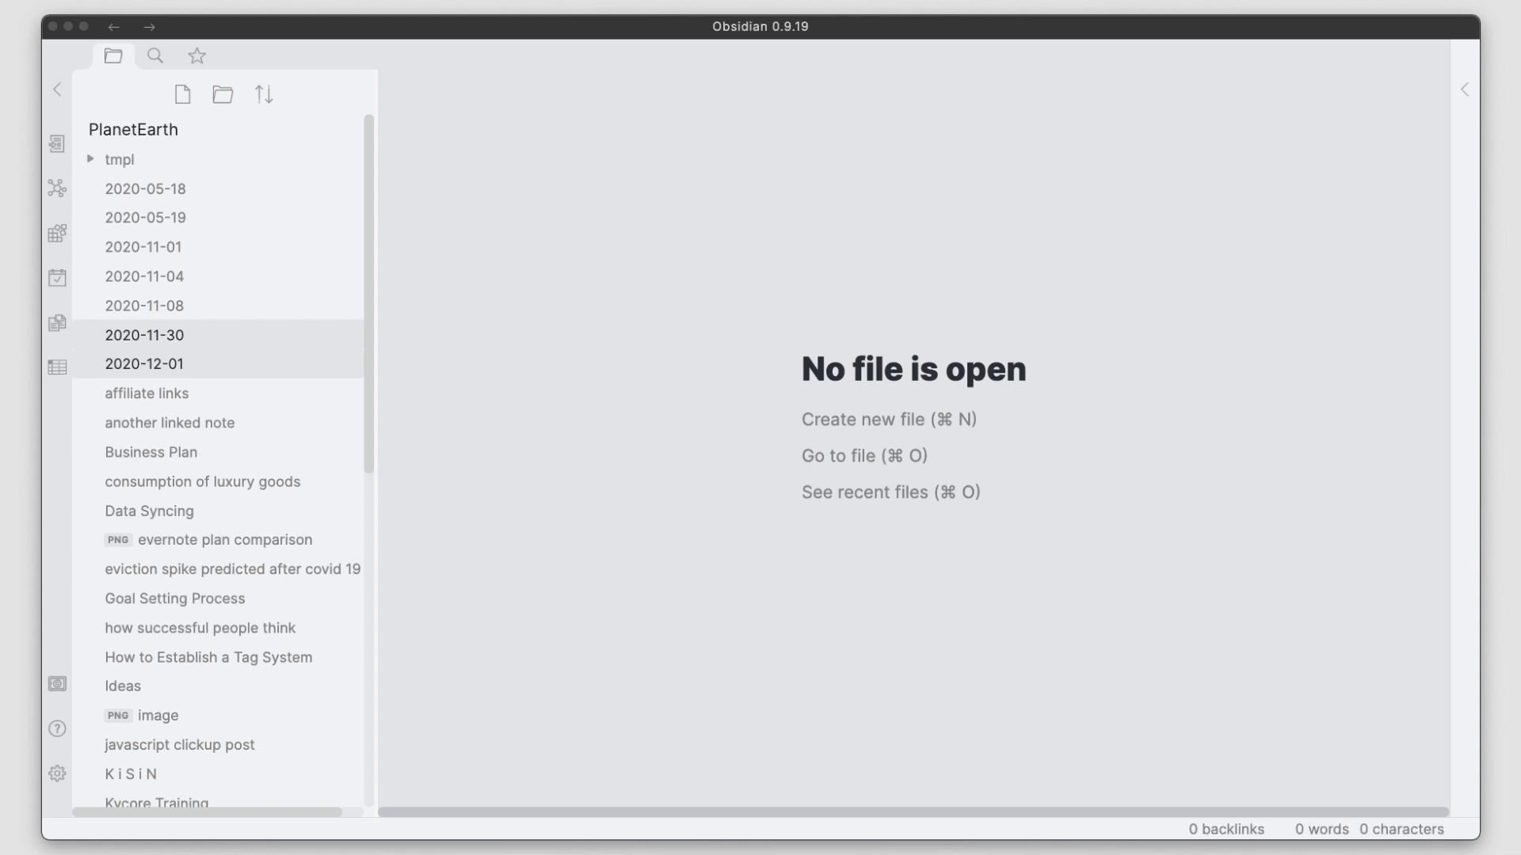
Open Settings › Core plugins and scroll to the enabled Daily notes and Templates toggles
click(57, 775)
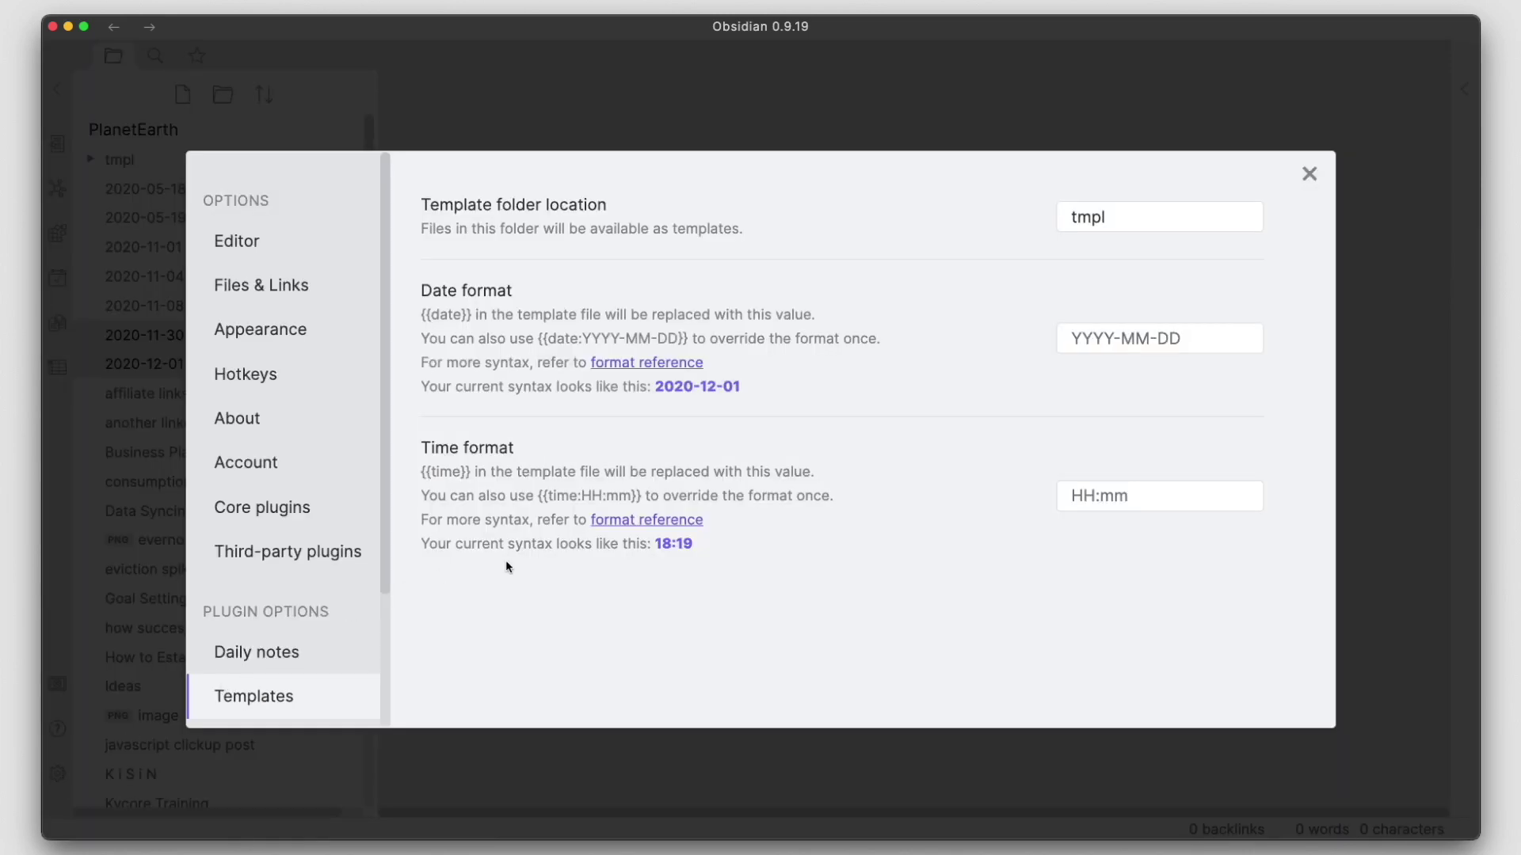
click(291, 511)
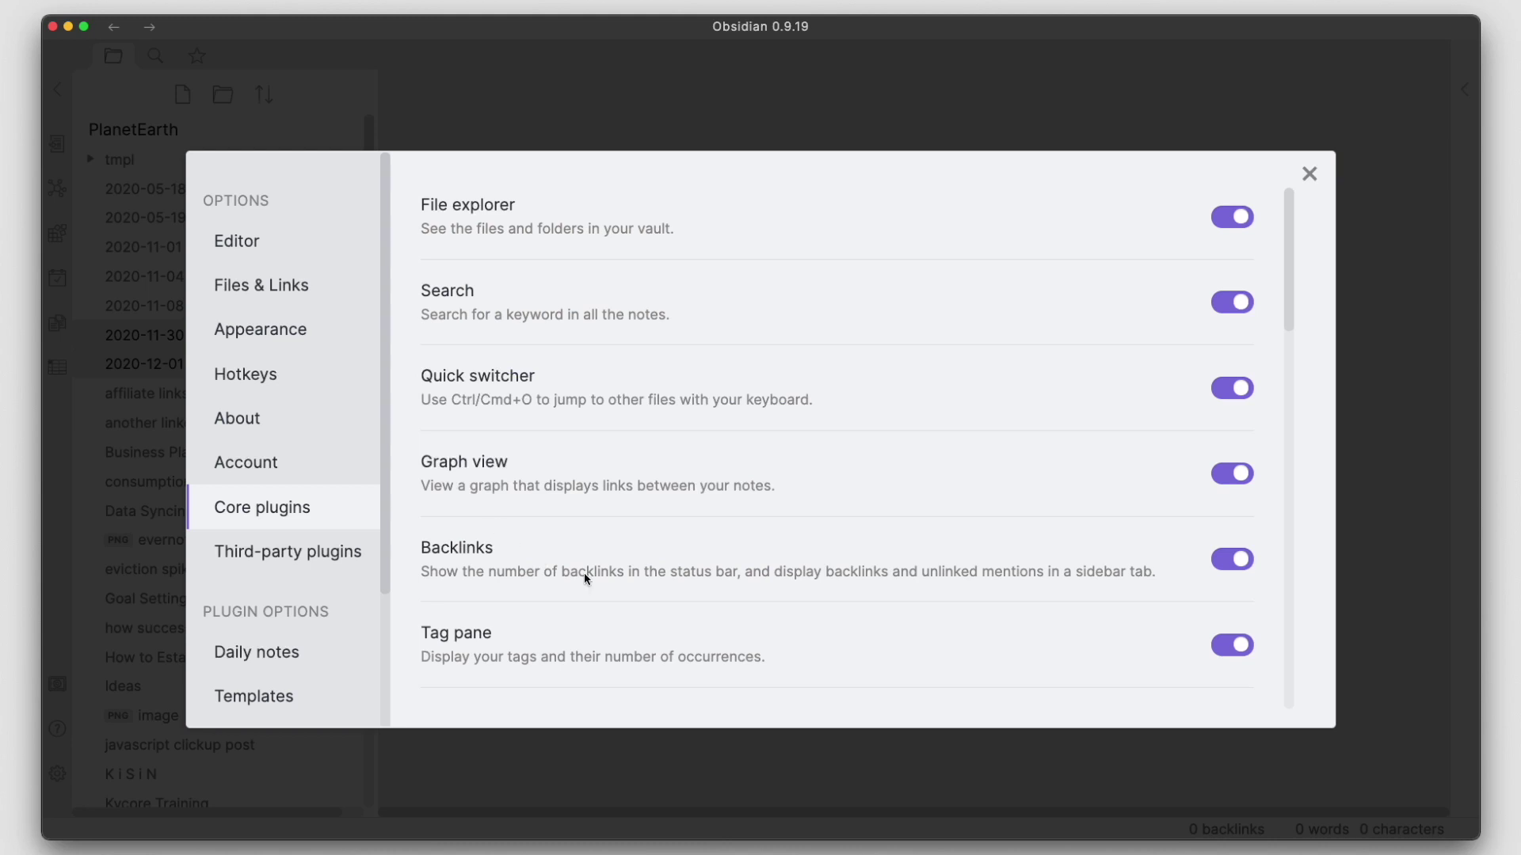
click(1289, 246)
drag(1290, 245, 1290, 462)
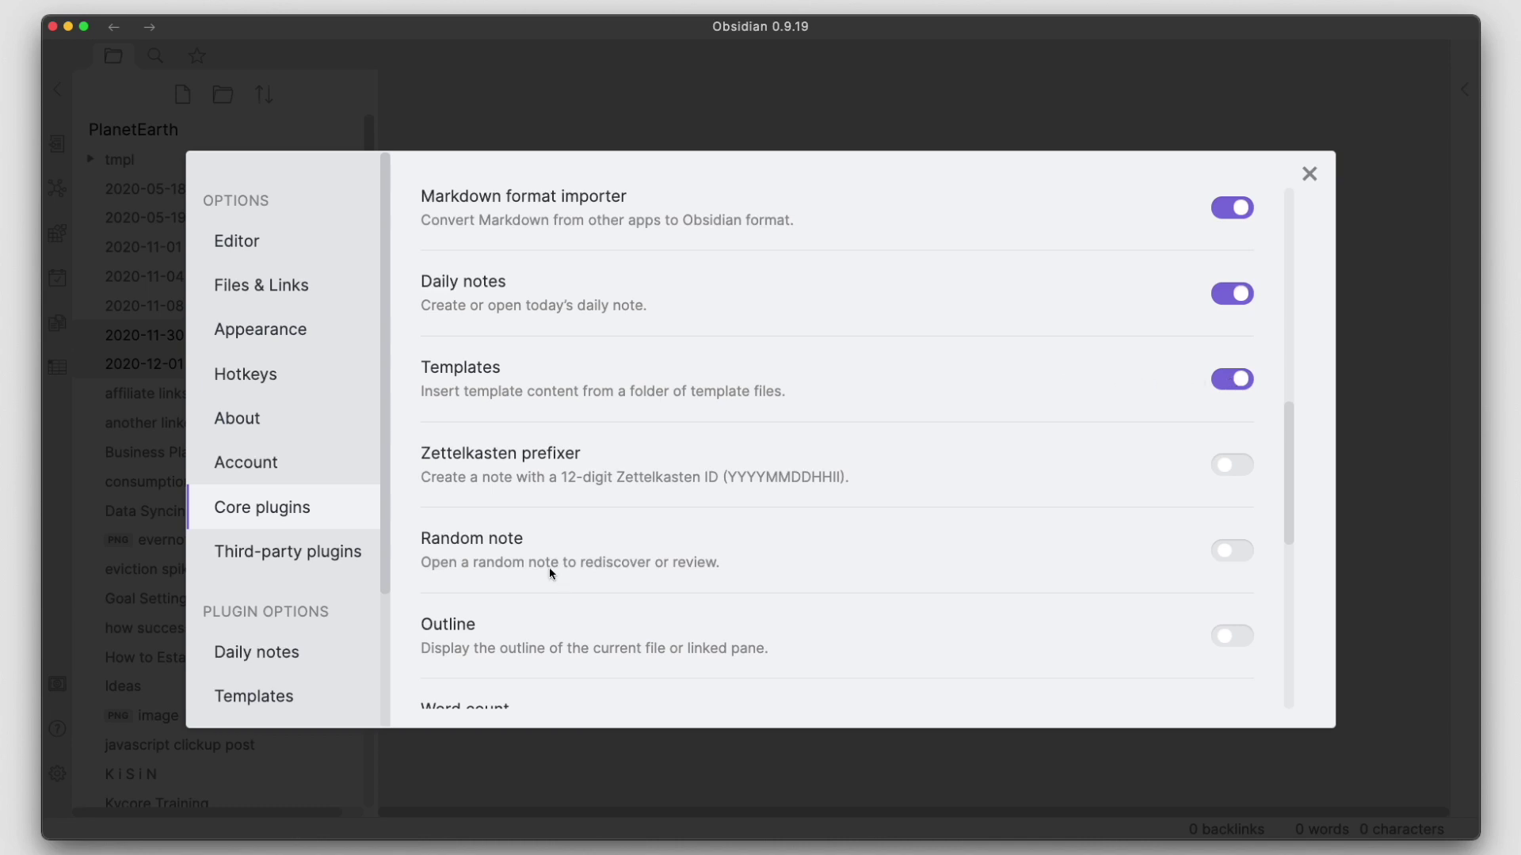
click(383, 523)
drag(383, 522, 383, 614)
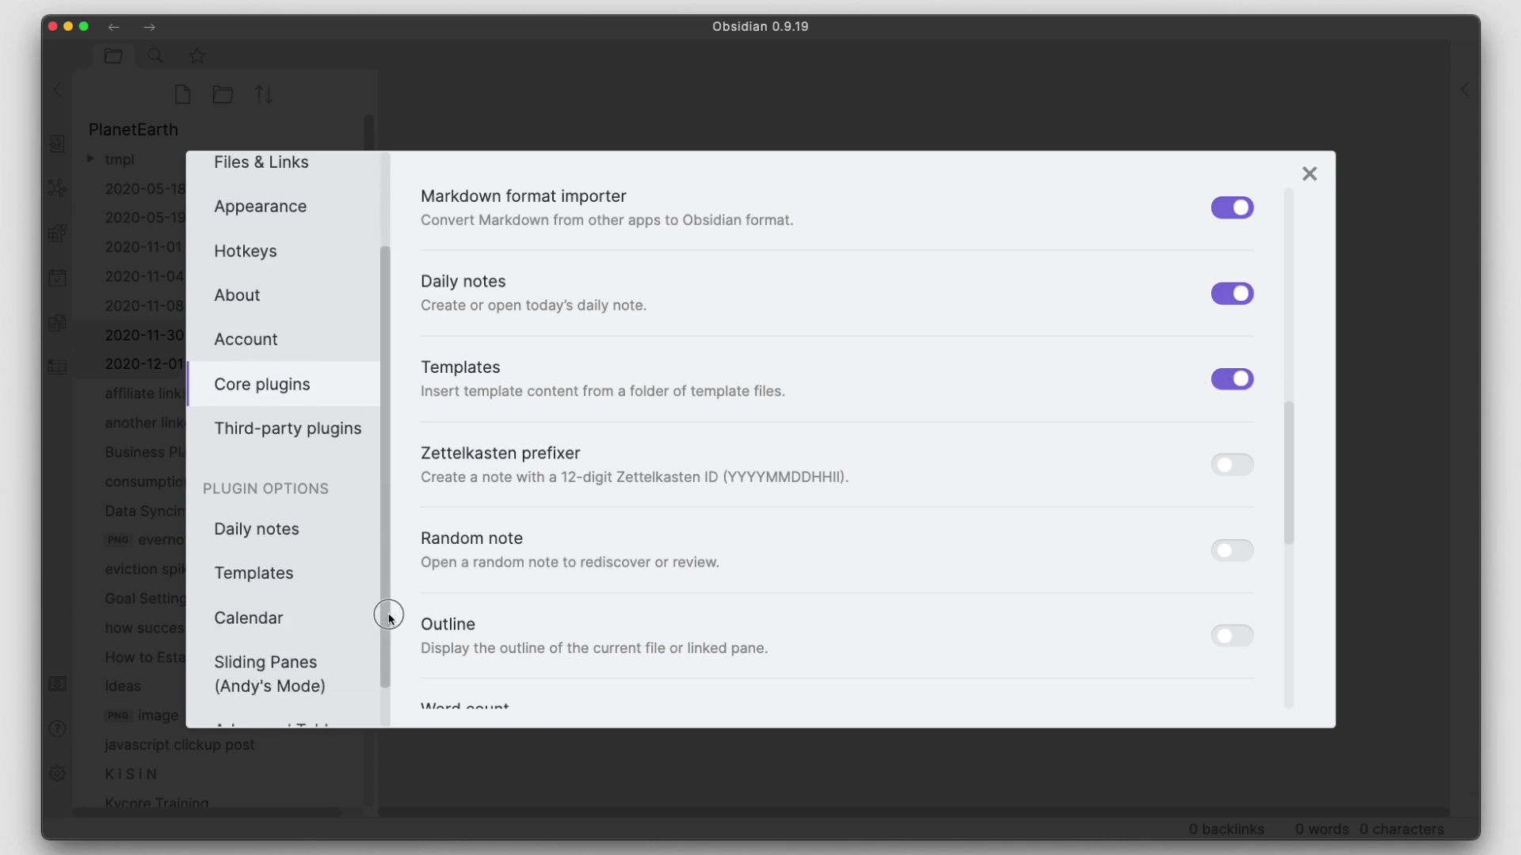
Show Templates options: template folder tmpl, date format YYYY-MM-DD, time format HH:mm
click(283, 576)
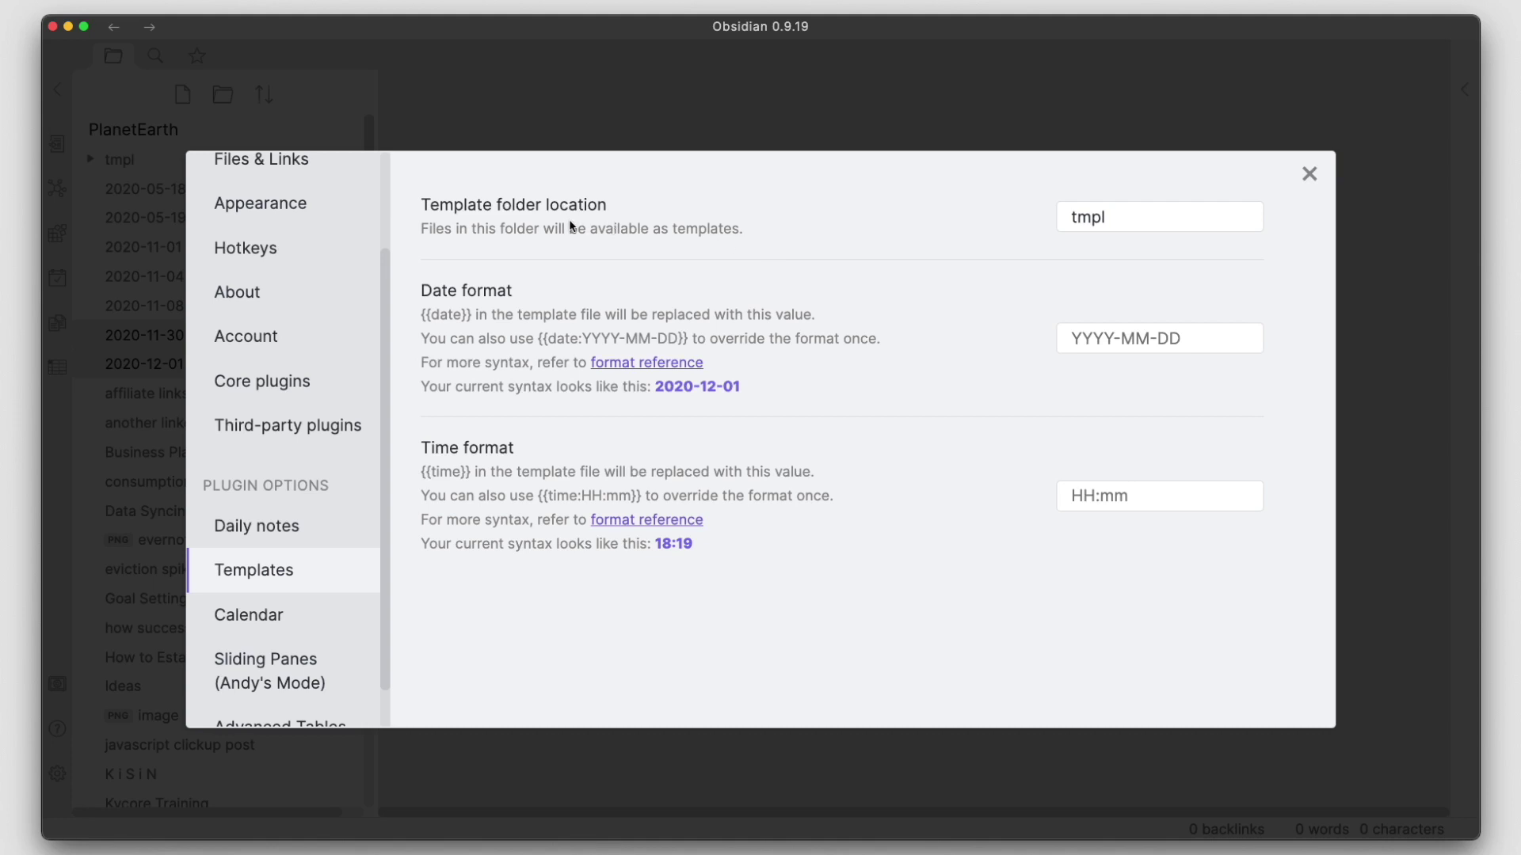
click(1116, 229)
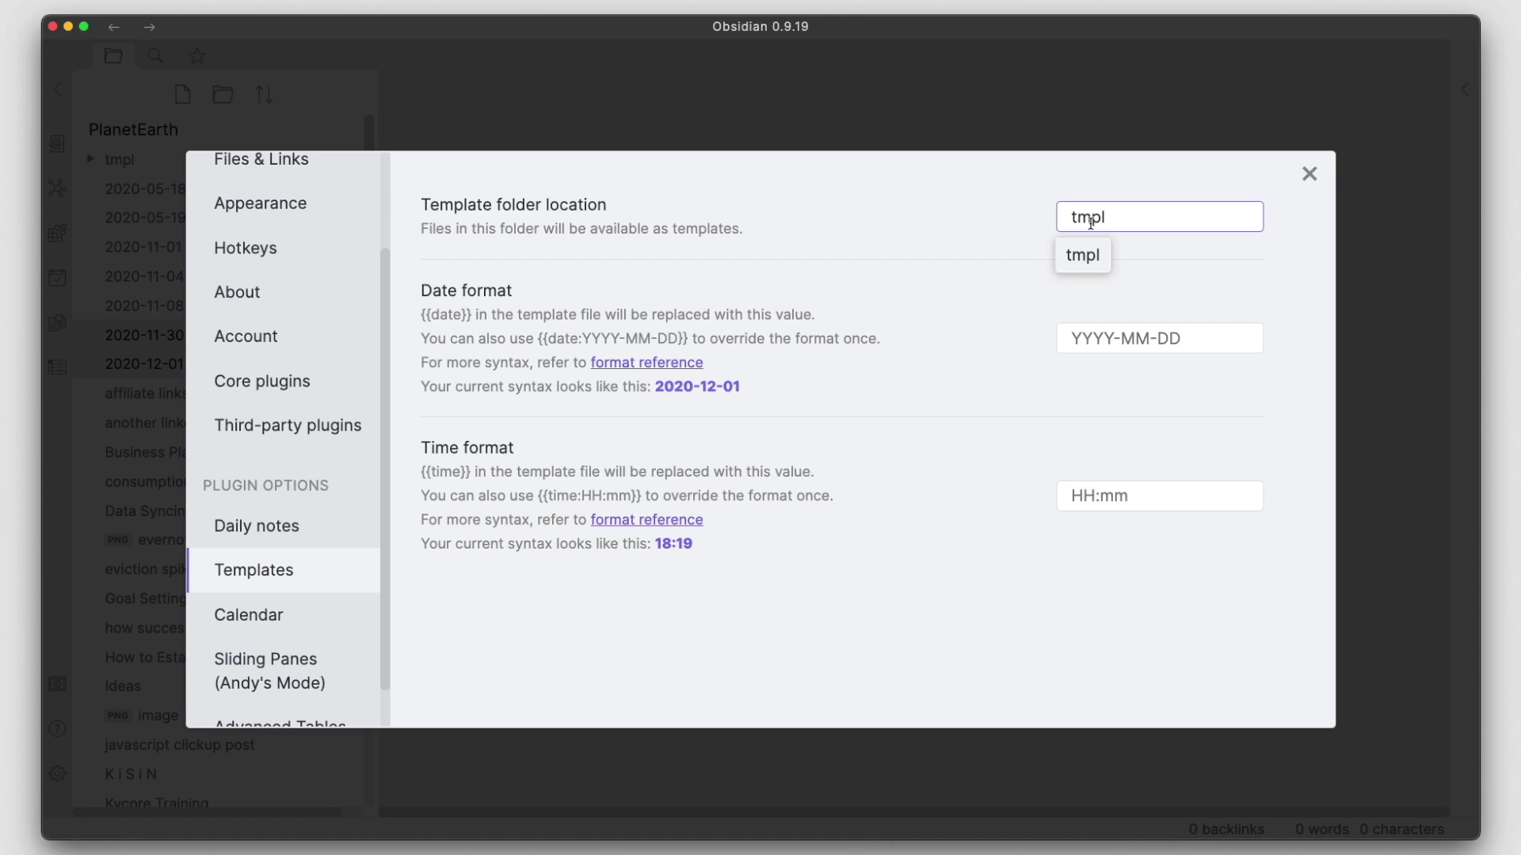
click(981, 249)
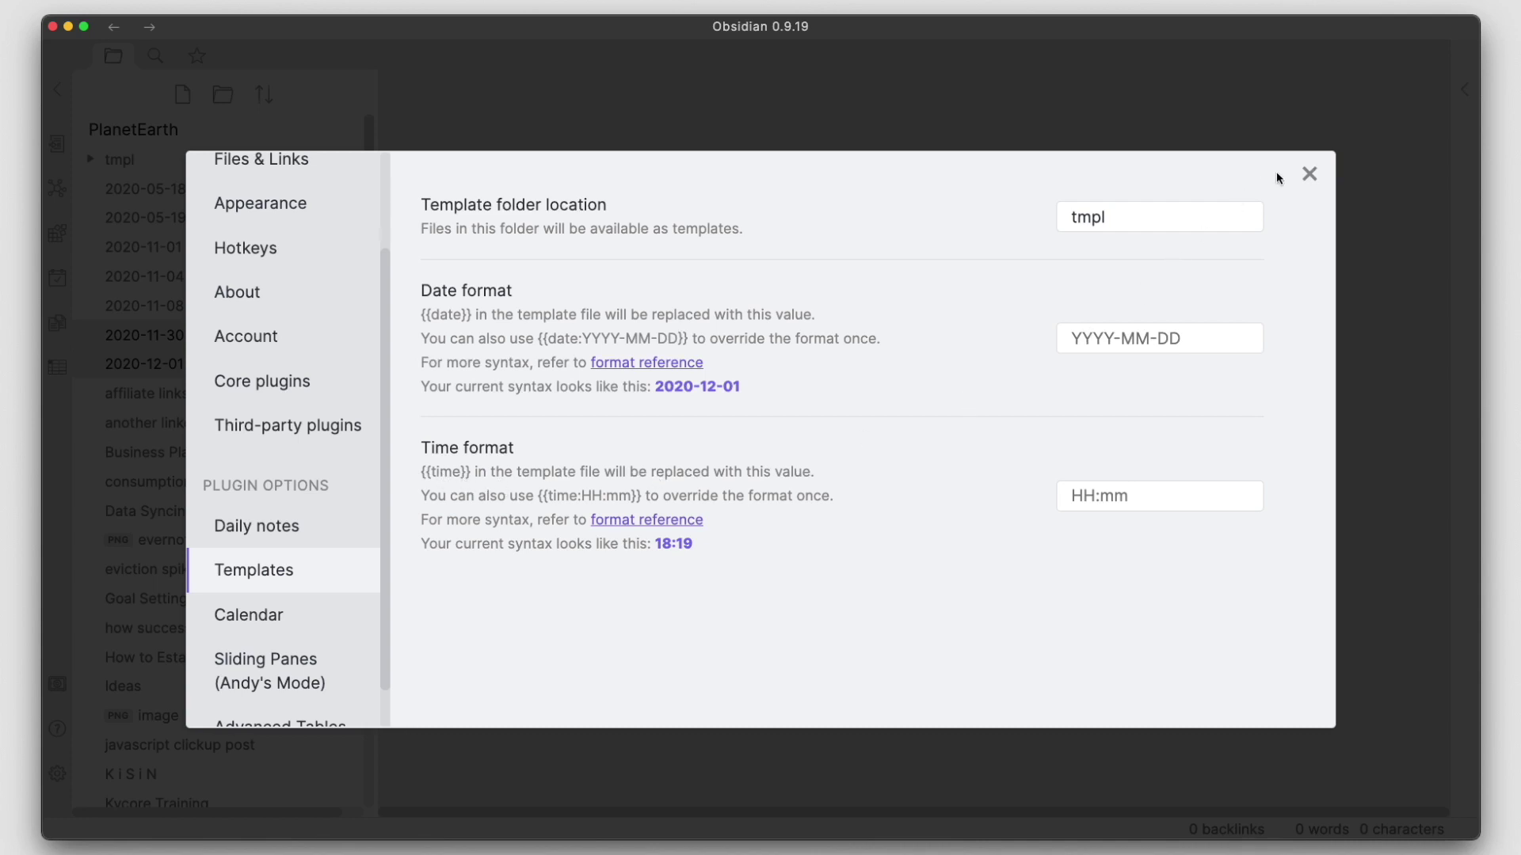
Close Settings and expand the tmpl folder to reveal its four template notes
click(1309, 175)
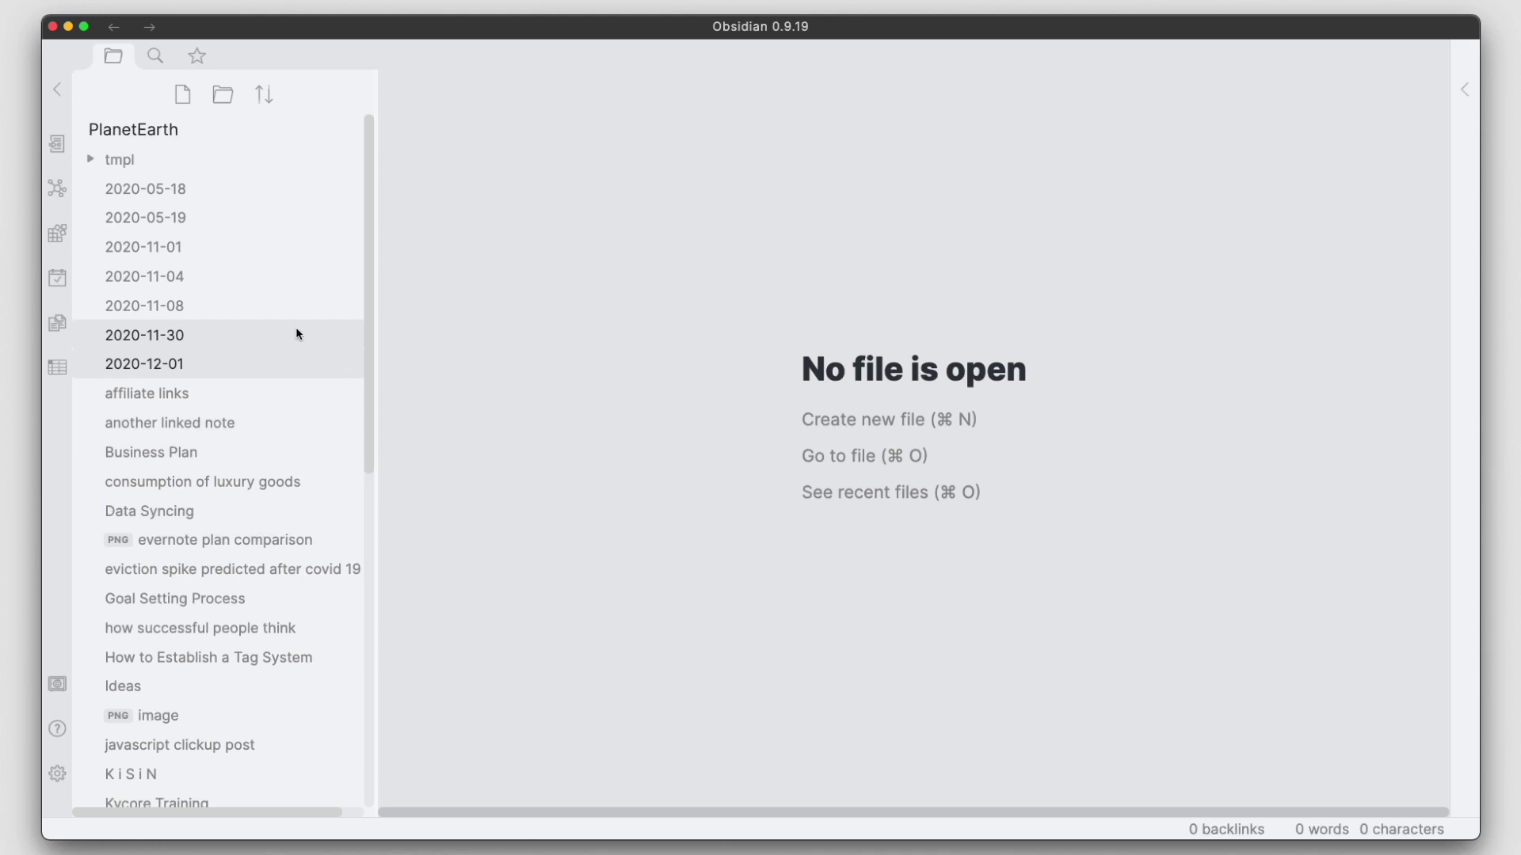
click(119, 160)
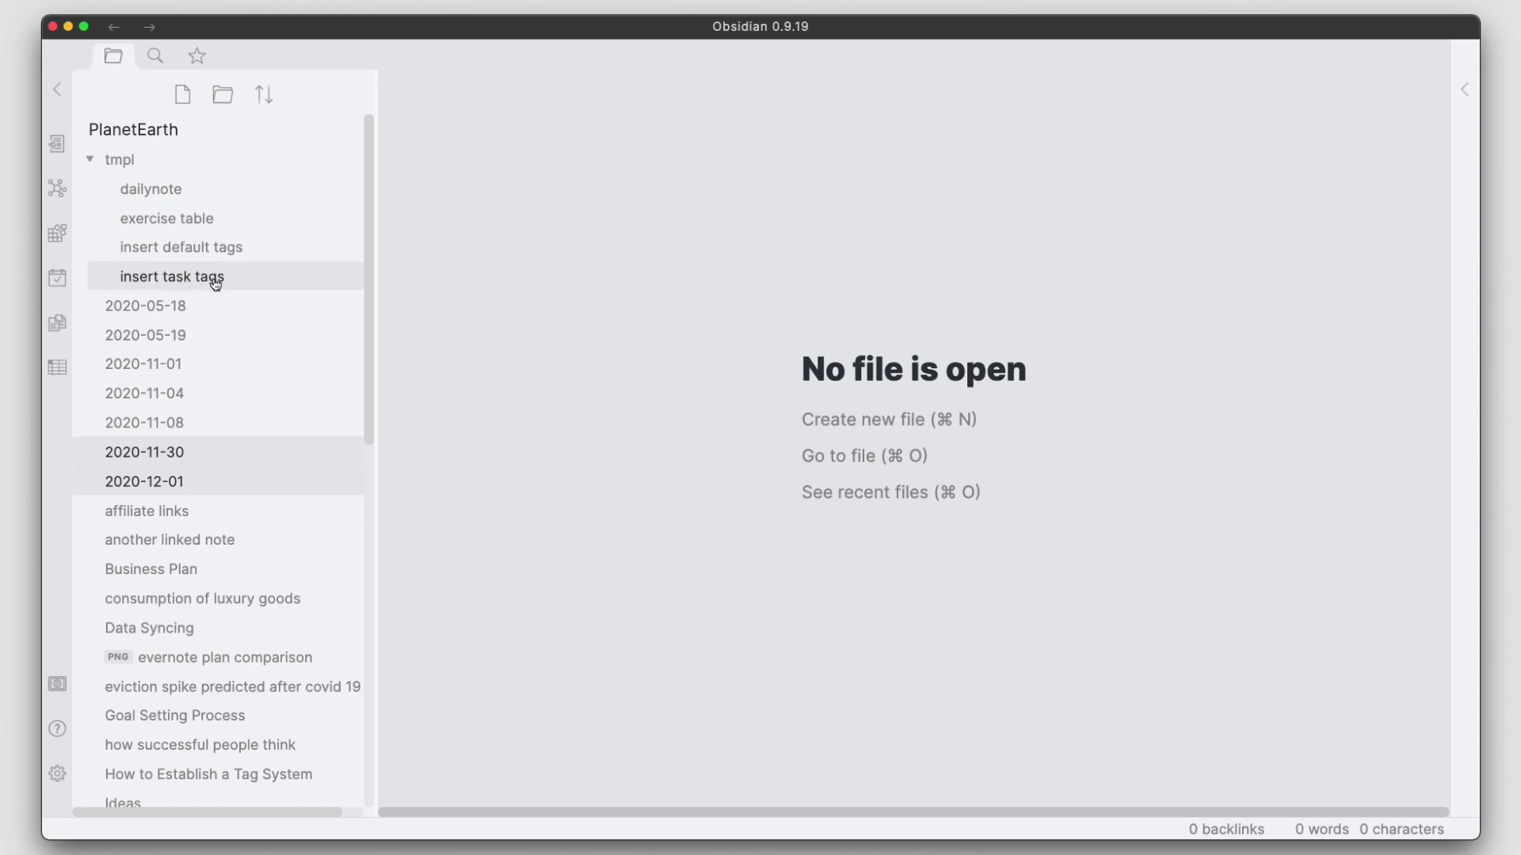
Open the dailynote template and highlight its {{date:YYYYMMDD}} placeholder on line 5
click(167, 198)
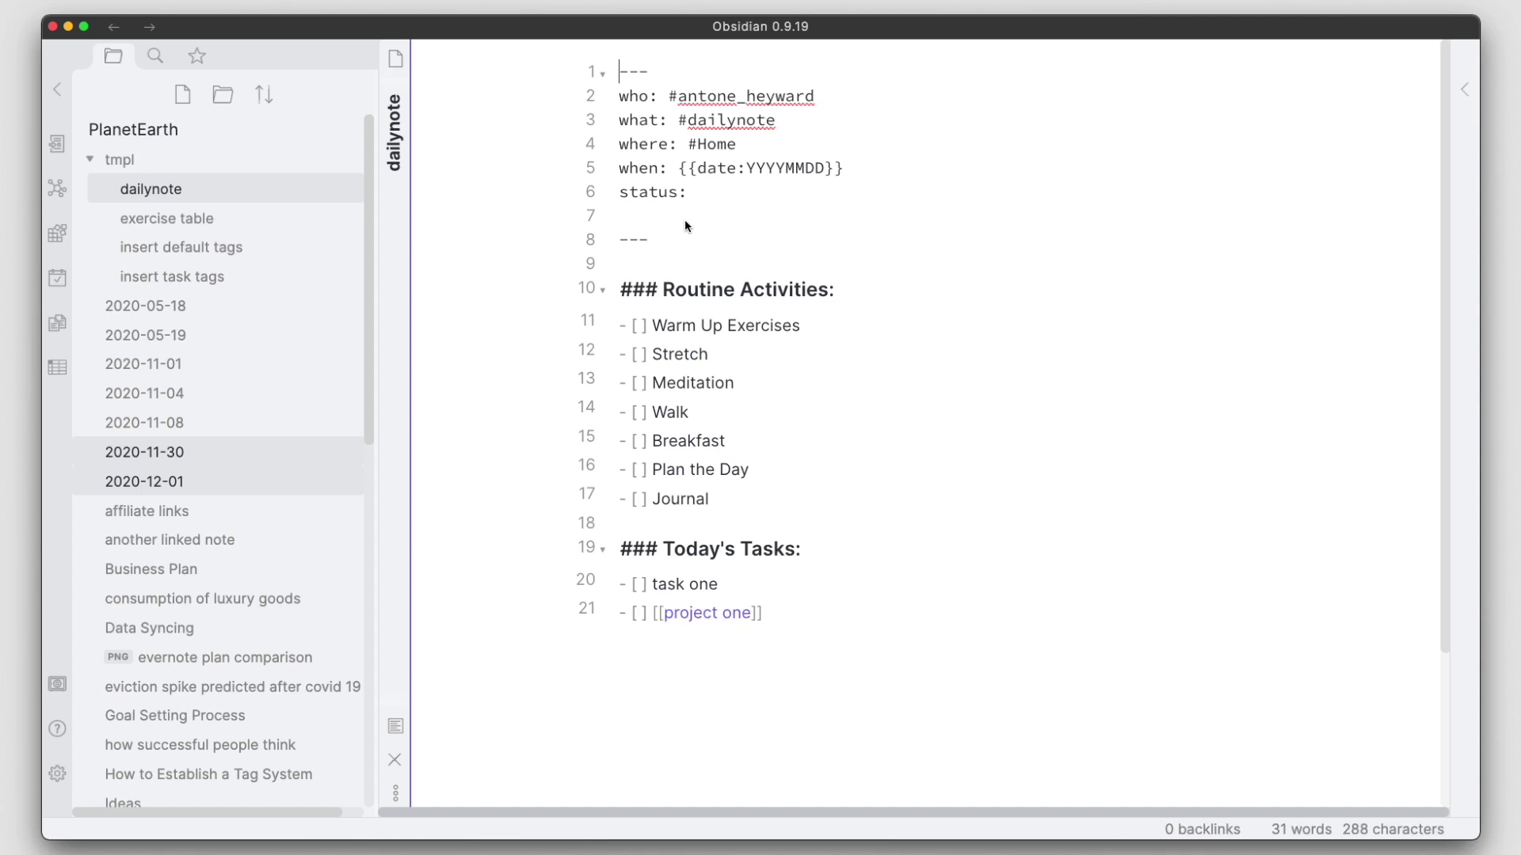
click(630, 223)
drag(678, 168, 846, 169)
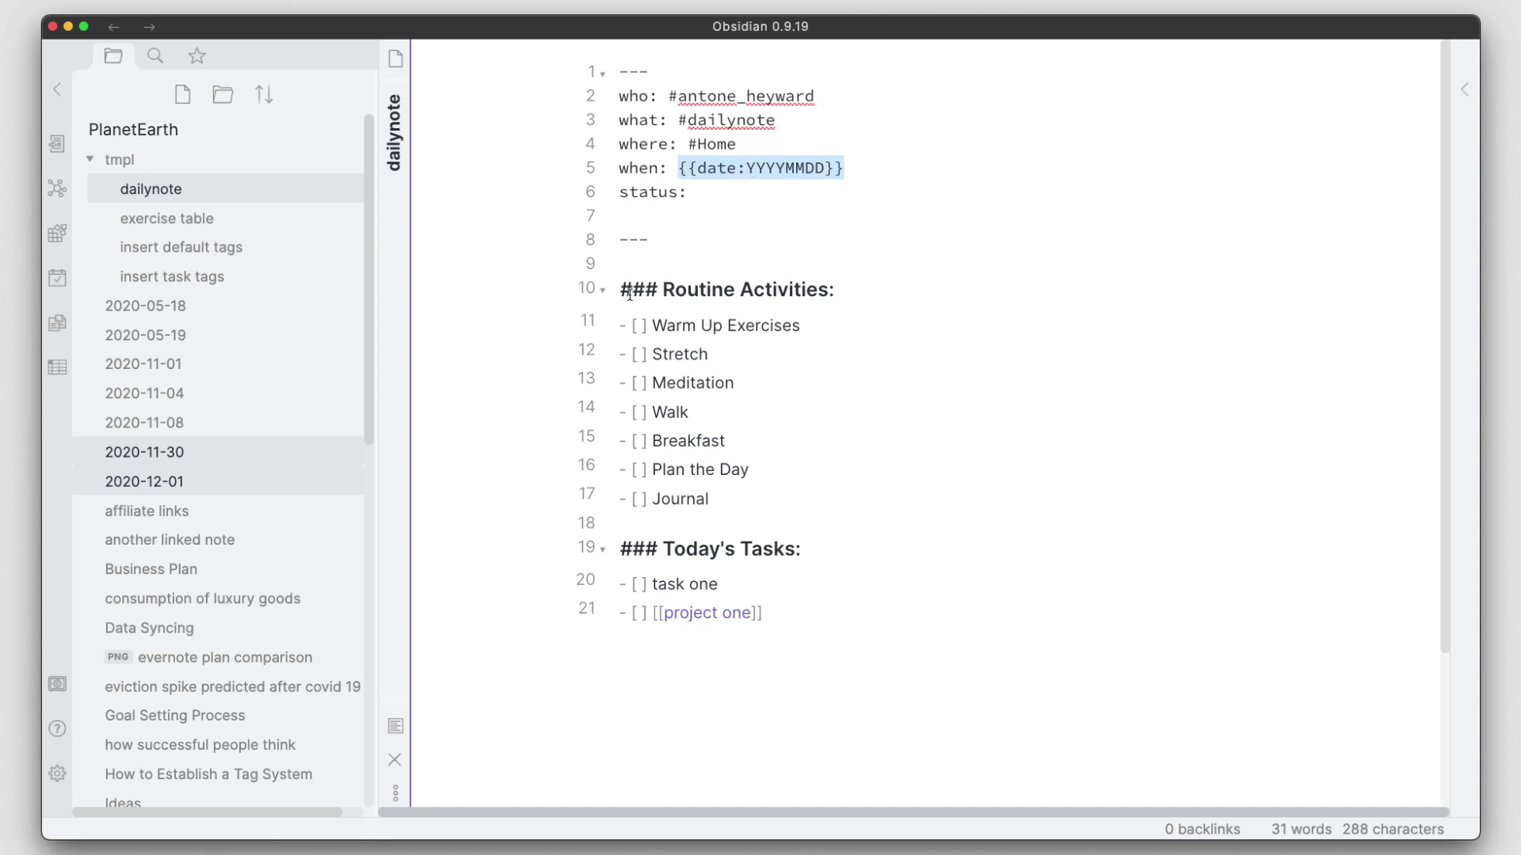
click(739, 290)
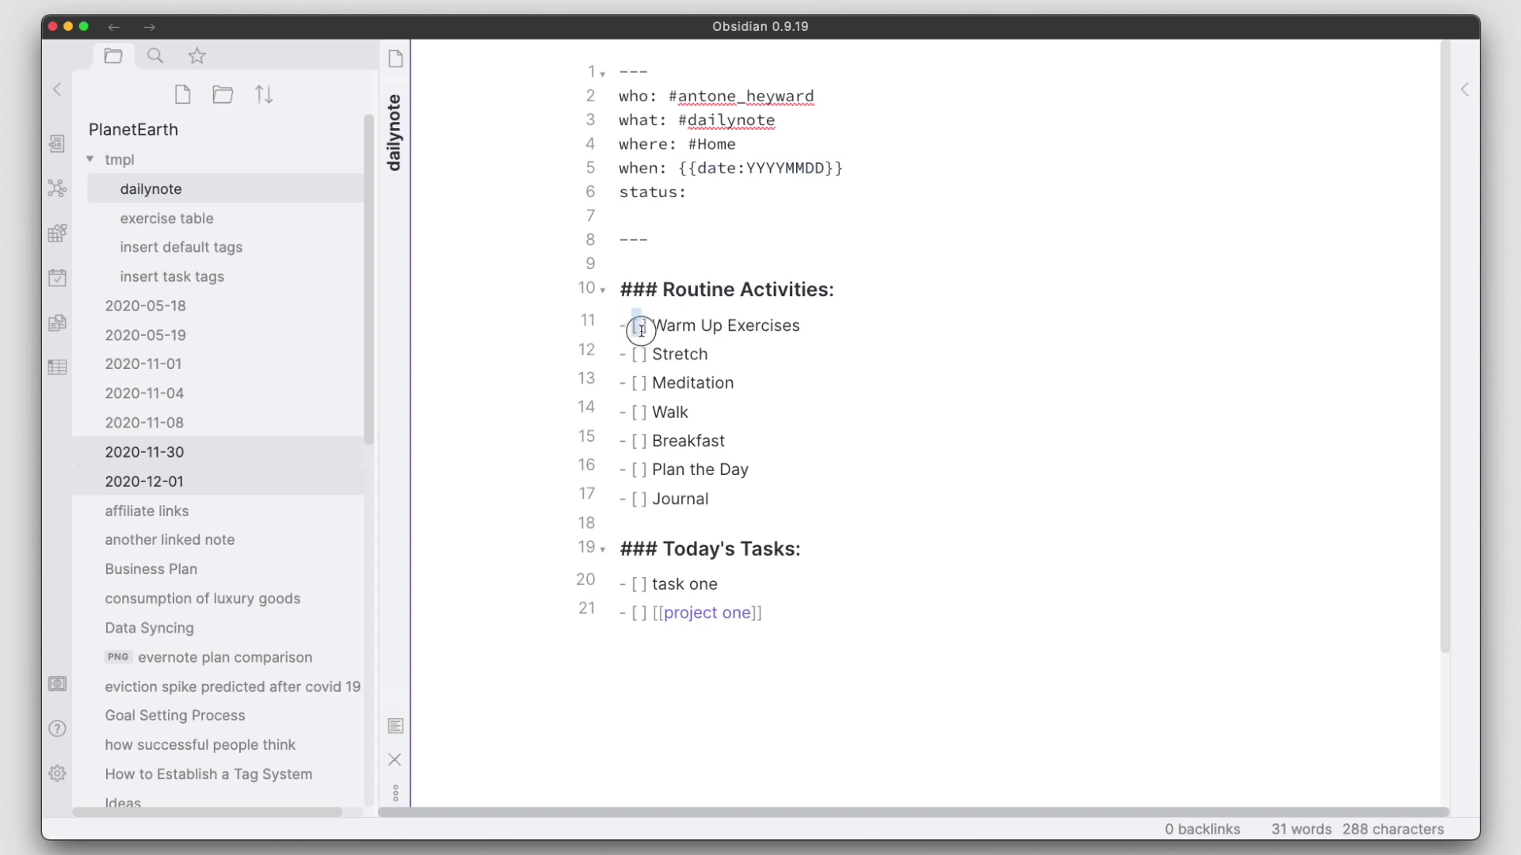
drag(642, 330, 744, 492)
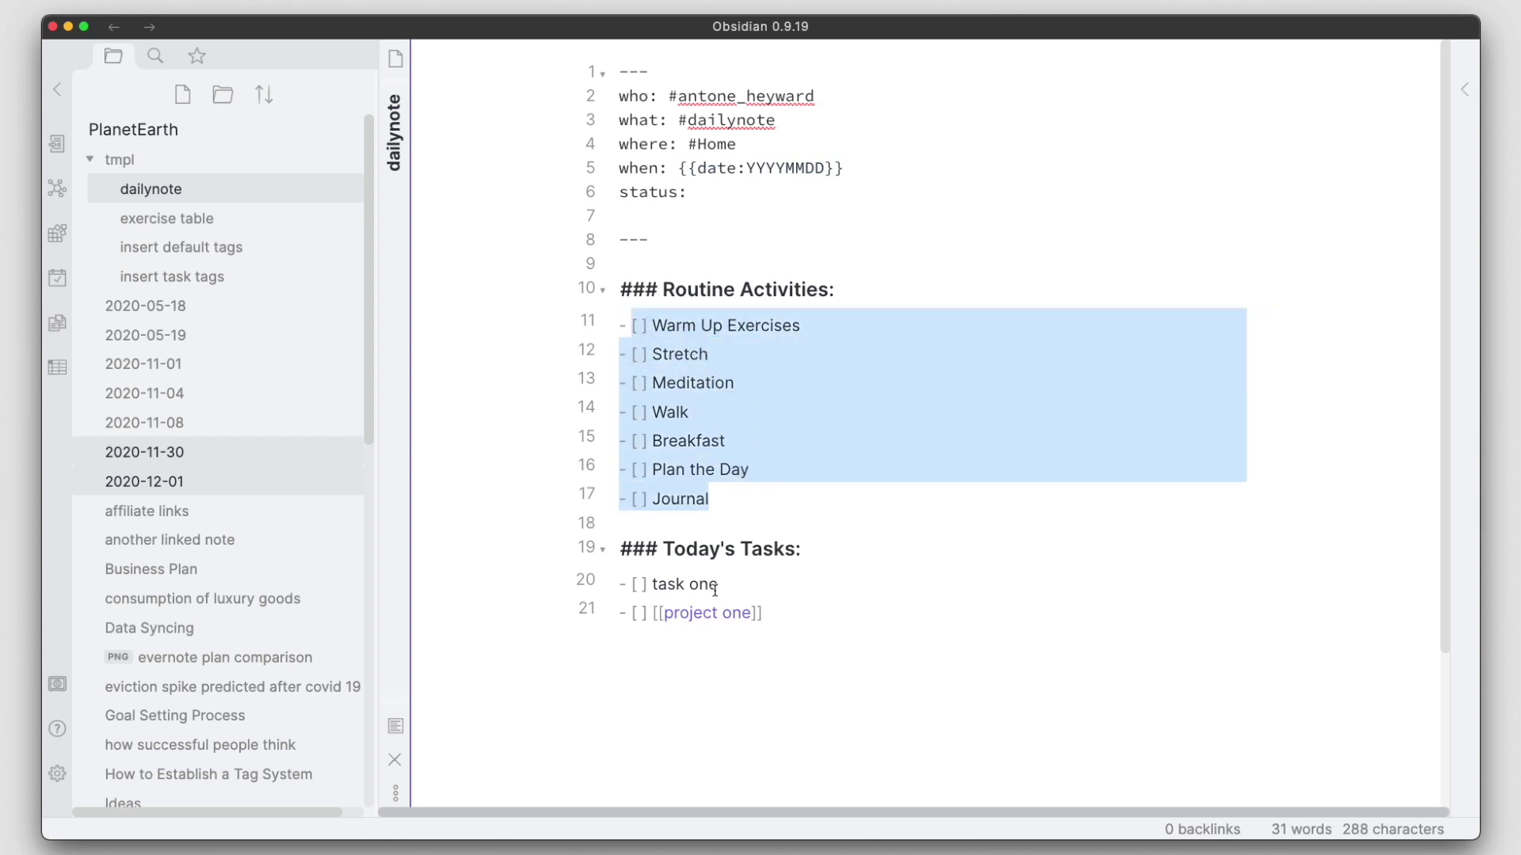
click(730, 567)
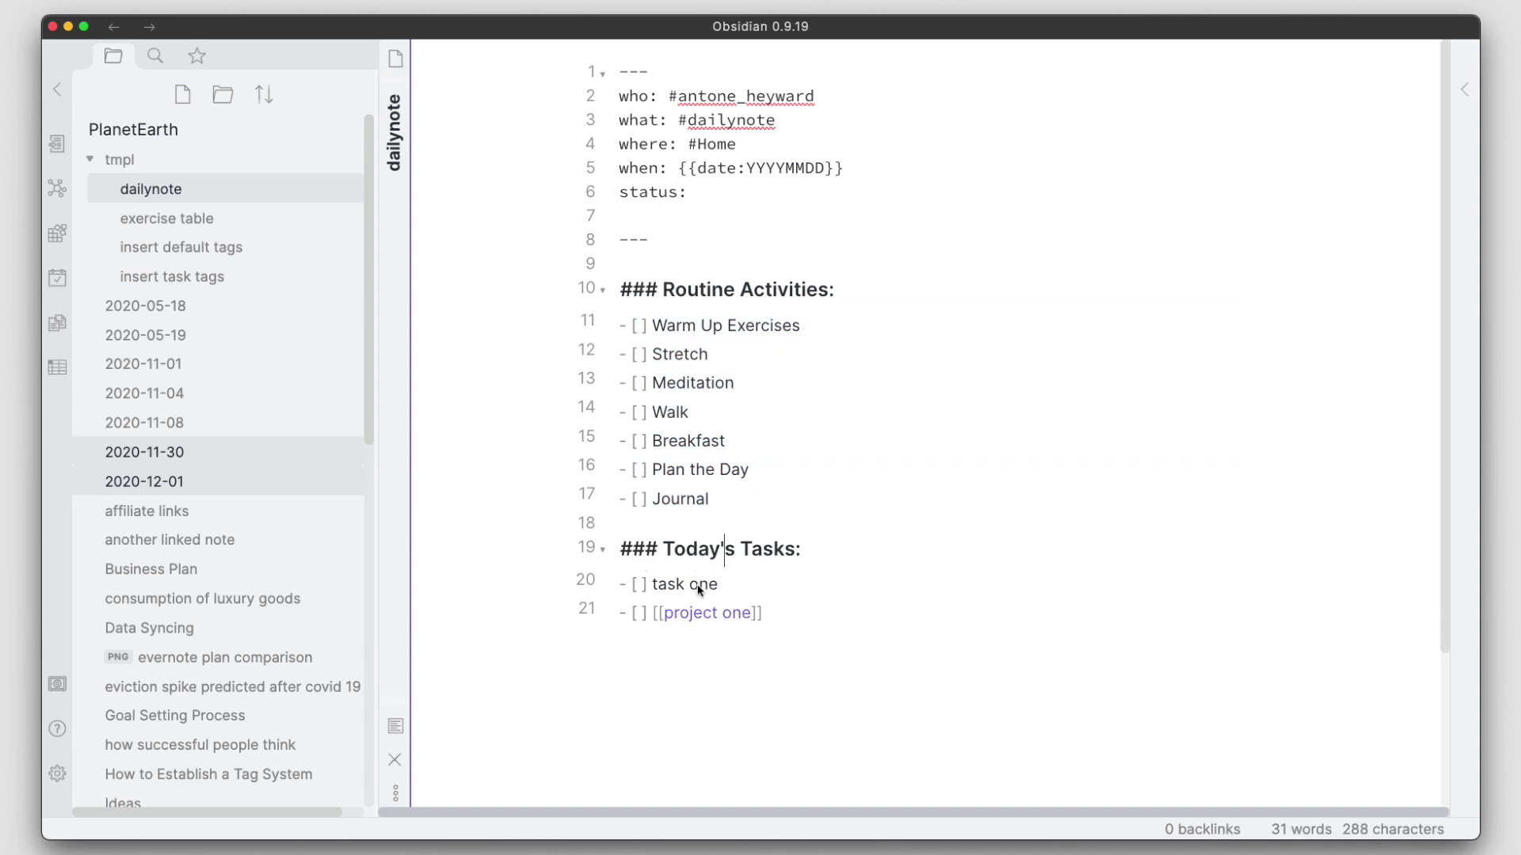
scroll(701, 586, down, 1)
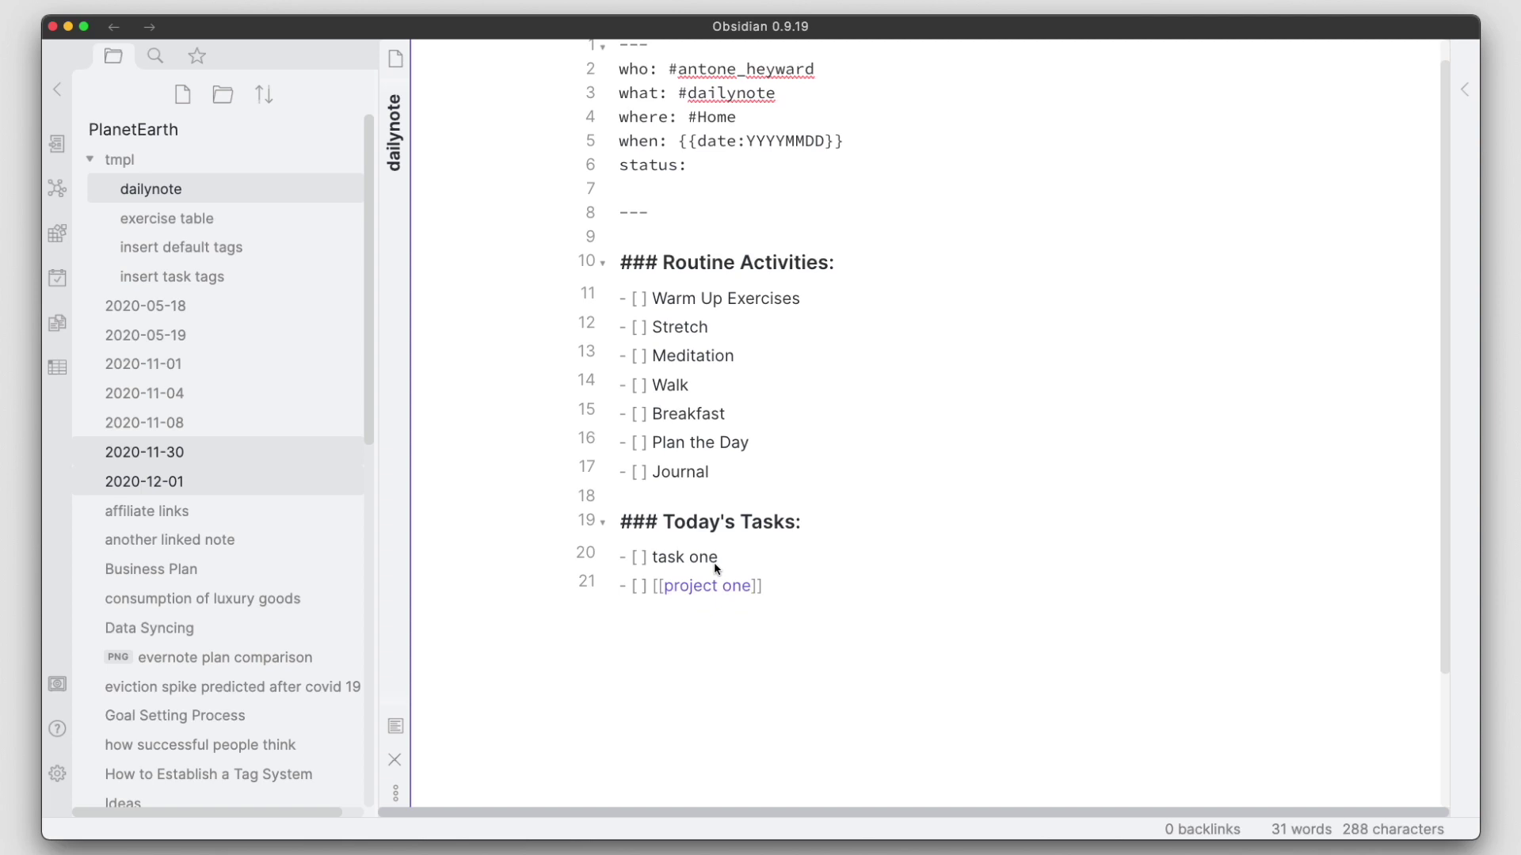
drag(654, 564, 758, 581)
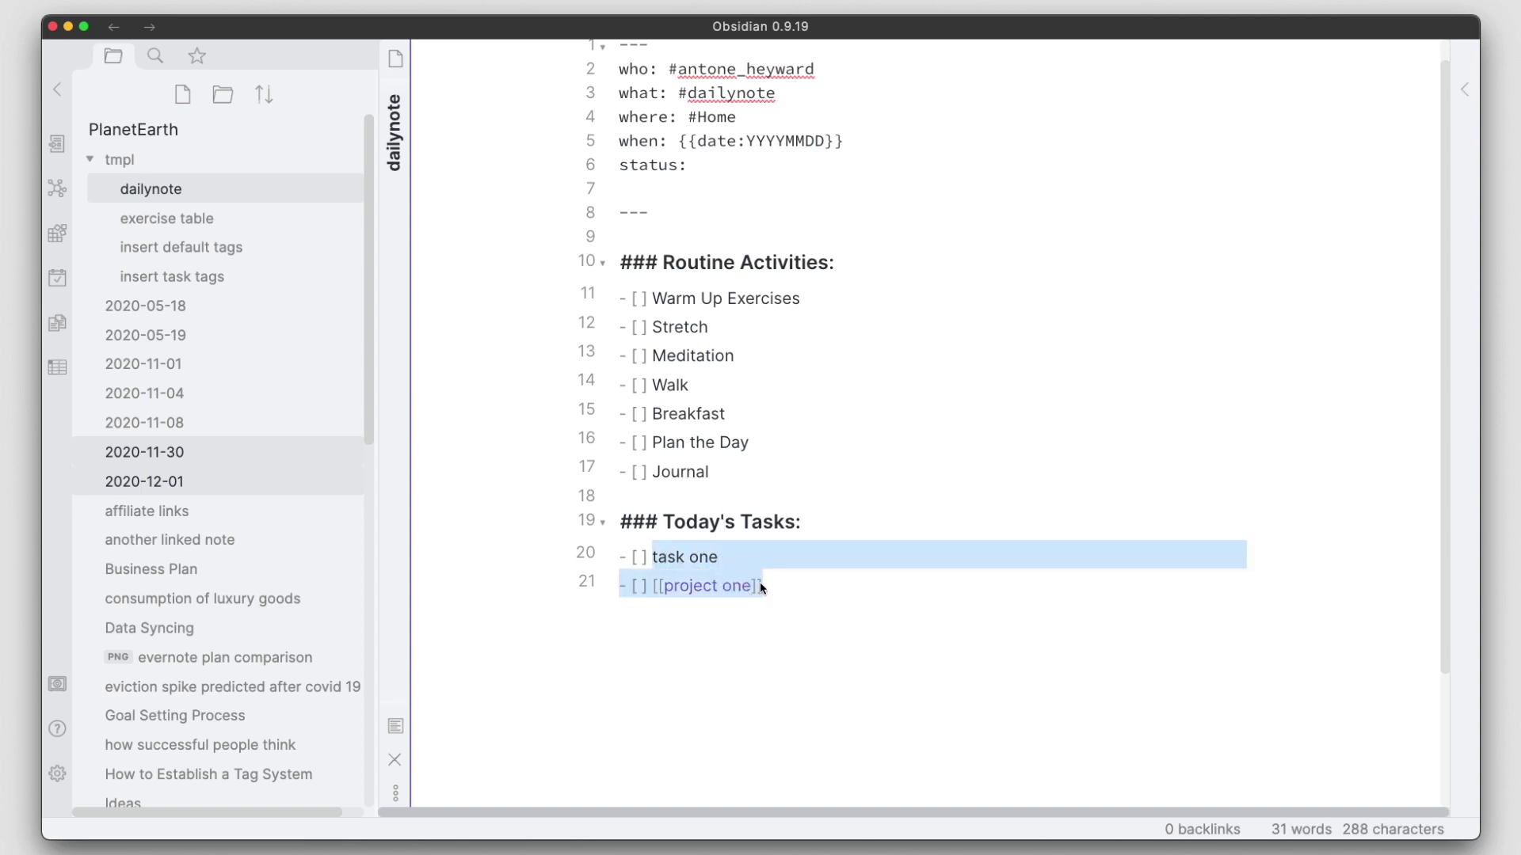
click(781, 586)
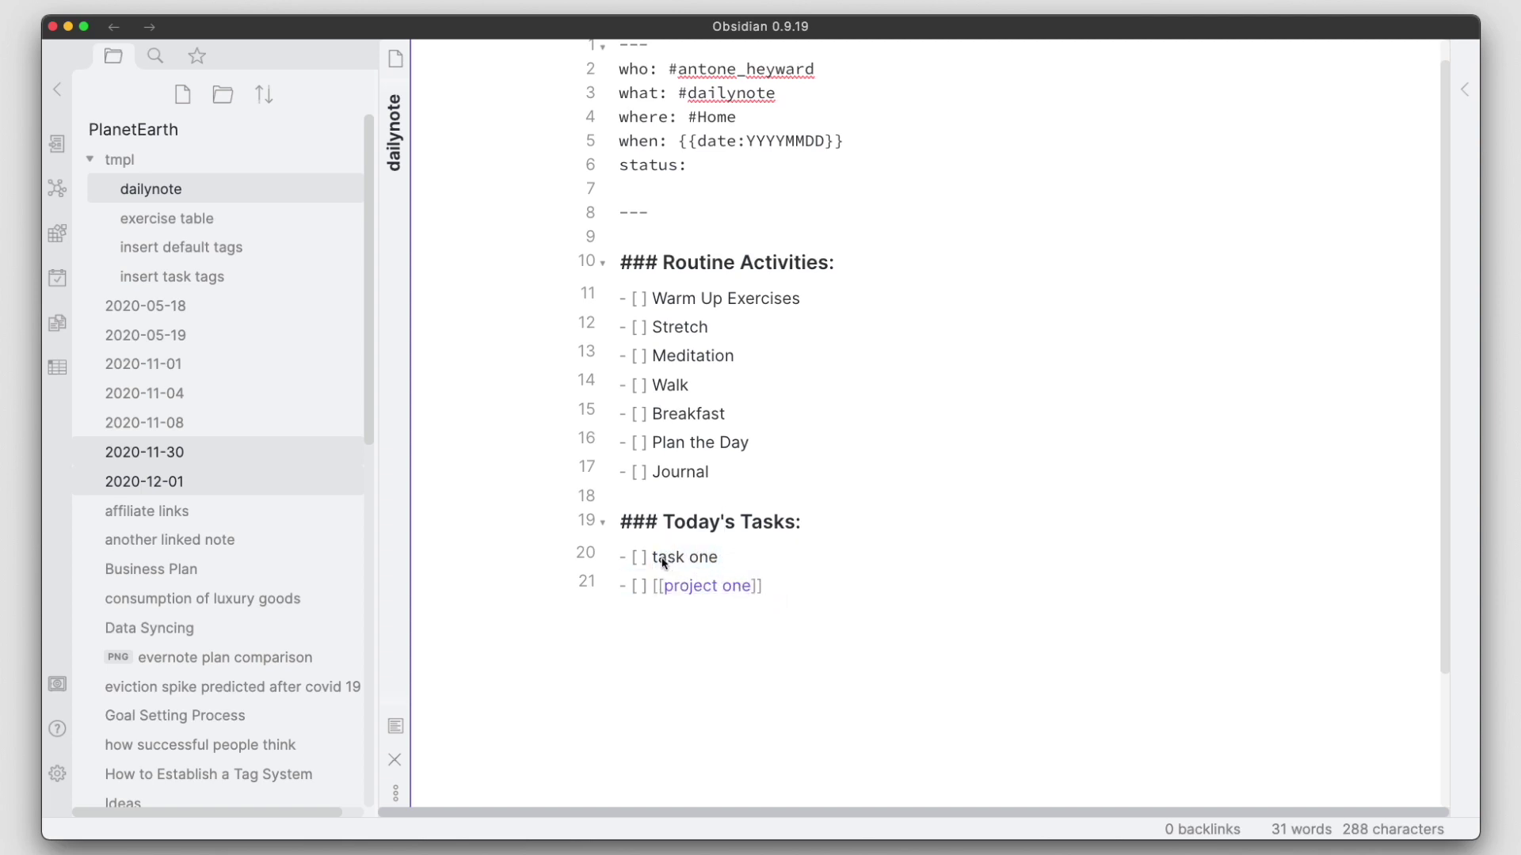
drag(655, 562, 720, 557)
click(767, 587)
drag(767, 587, 653, 593)
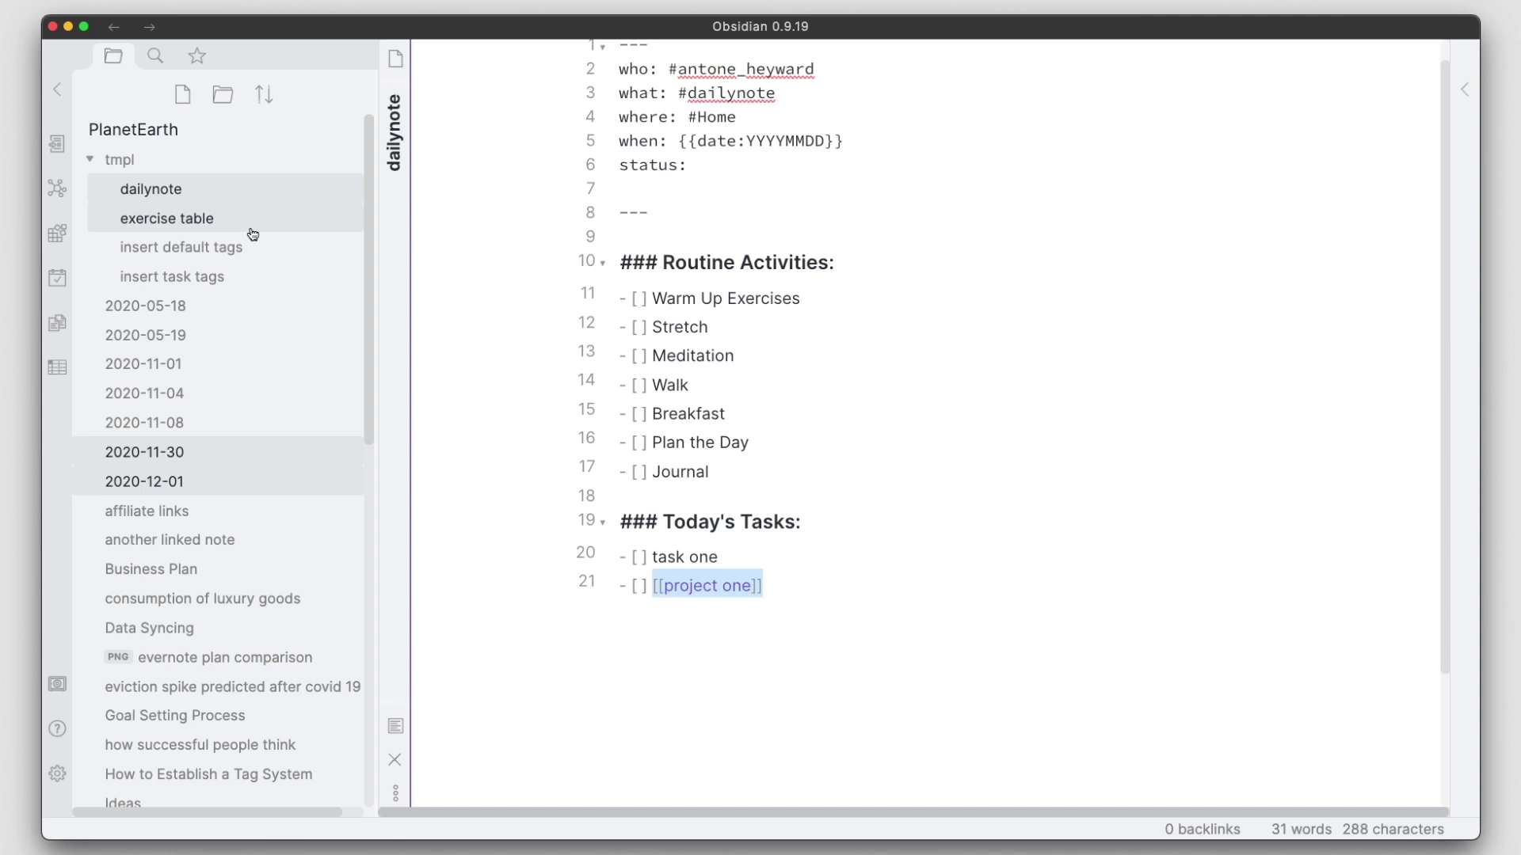
Open exercise table and highlight its Weight Training Log heading and Exercise/Set/Reps/Weight table
click(202, 229)
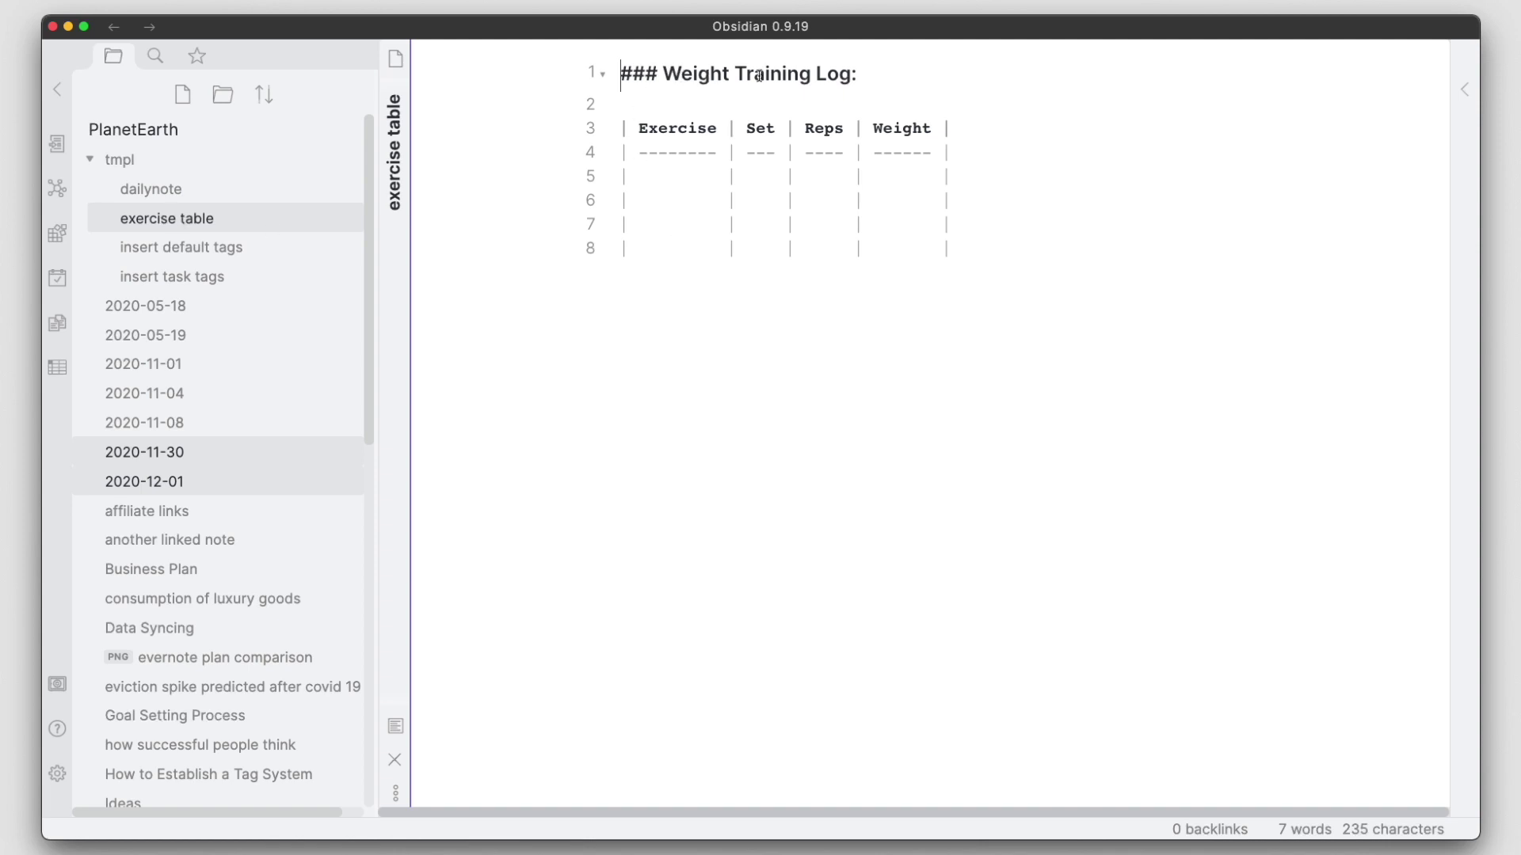
drag(875, 76, 620, 75)
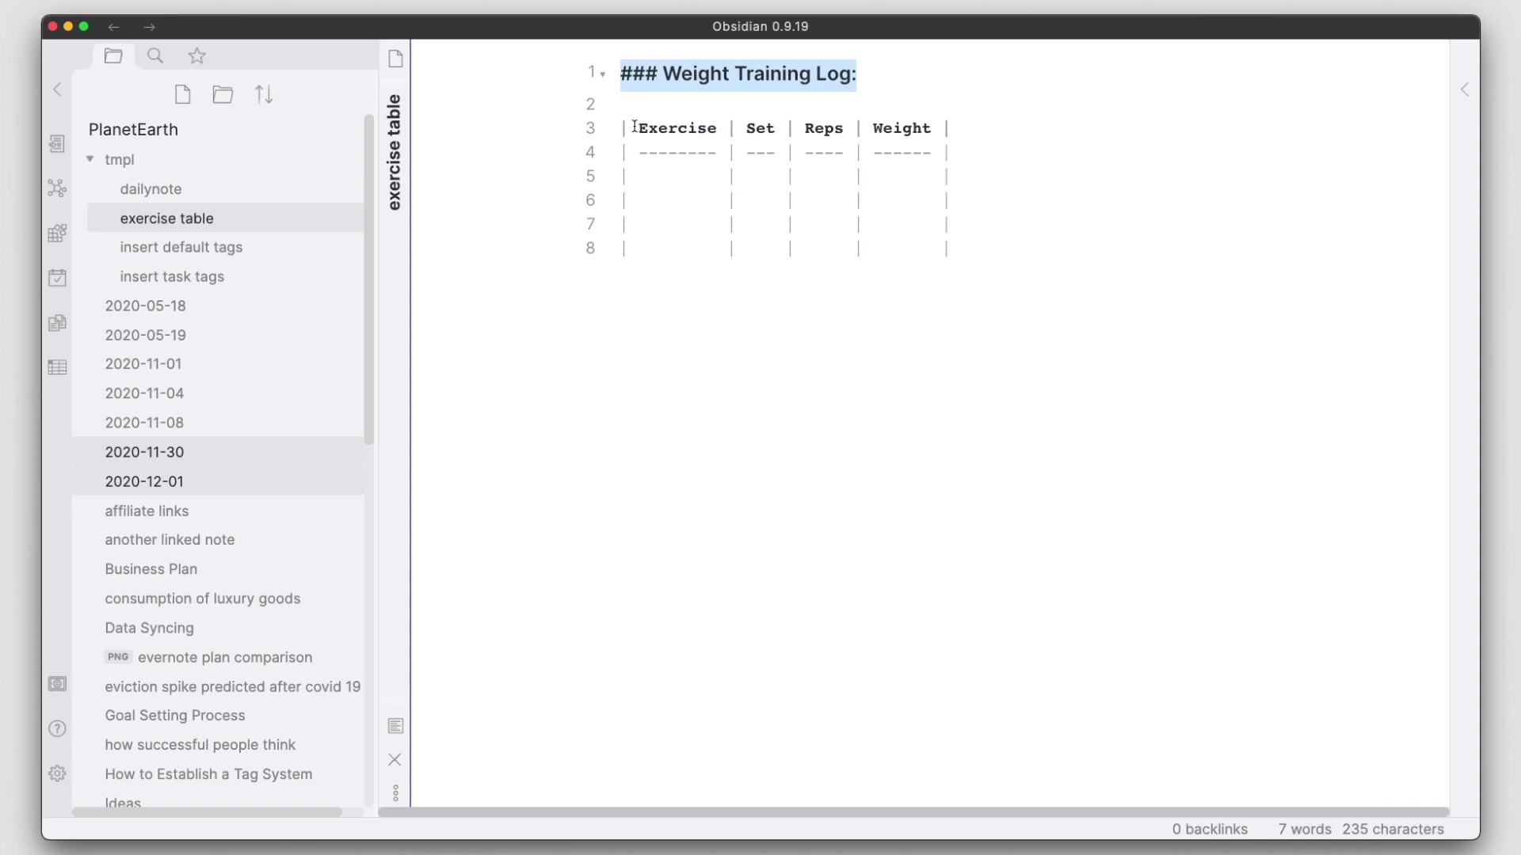
drag(633, 127, 941, 260)
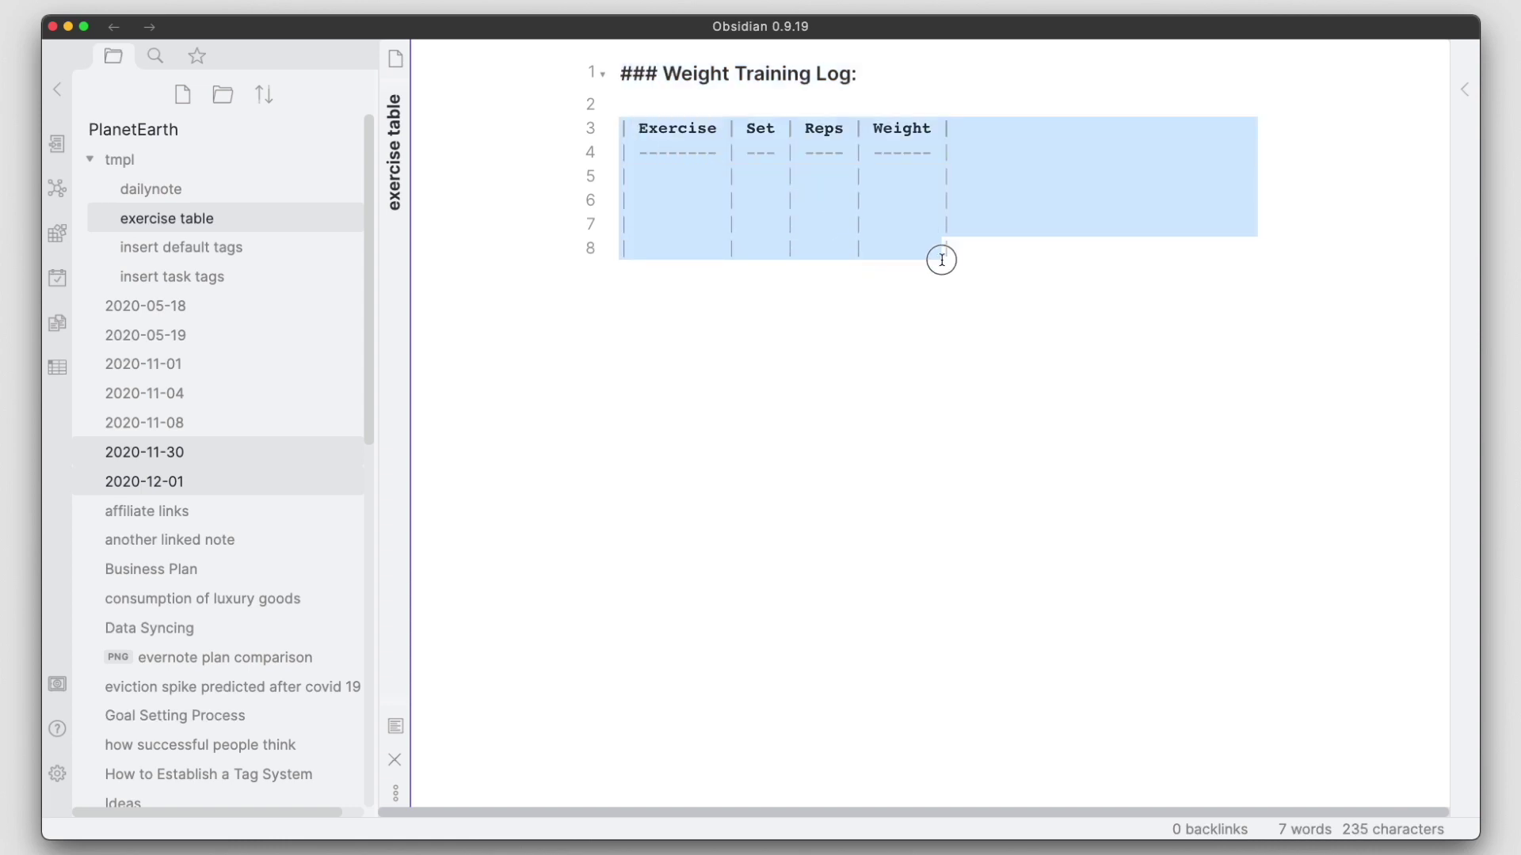
click(962, 258)
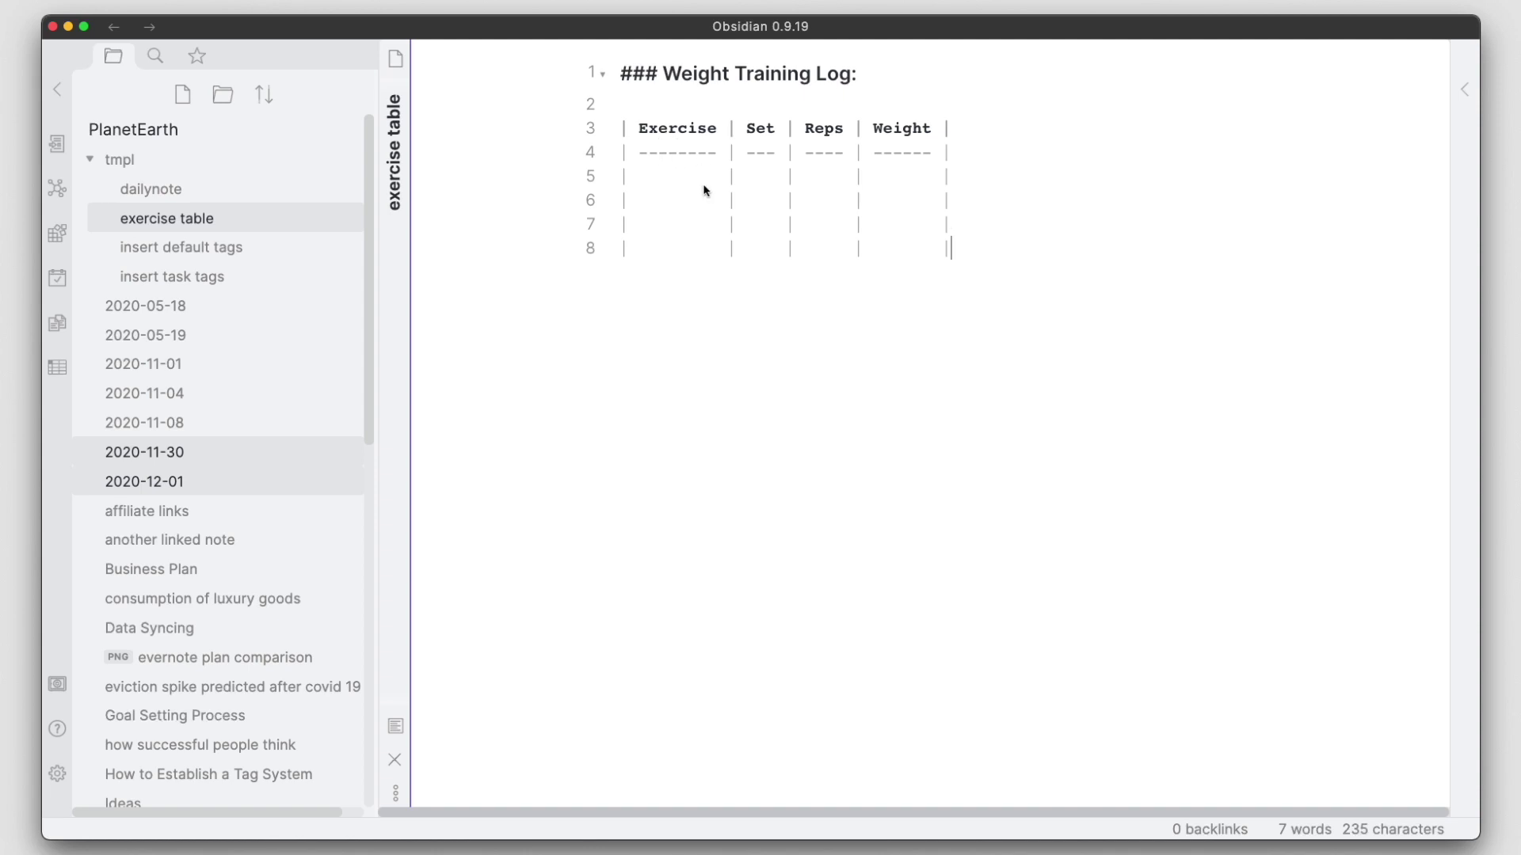
click(669, 176)
key(Up)
key(Up)
Open insert default tags and highlight its front matter, {{date:YYYYMMDD}} placeholder and #draft status
click(214, 250)
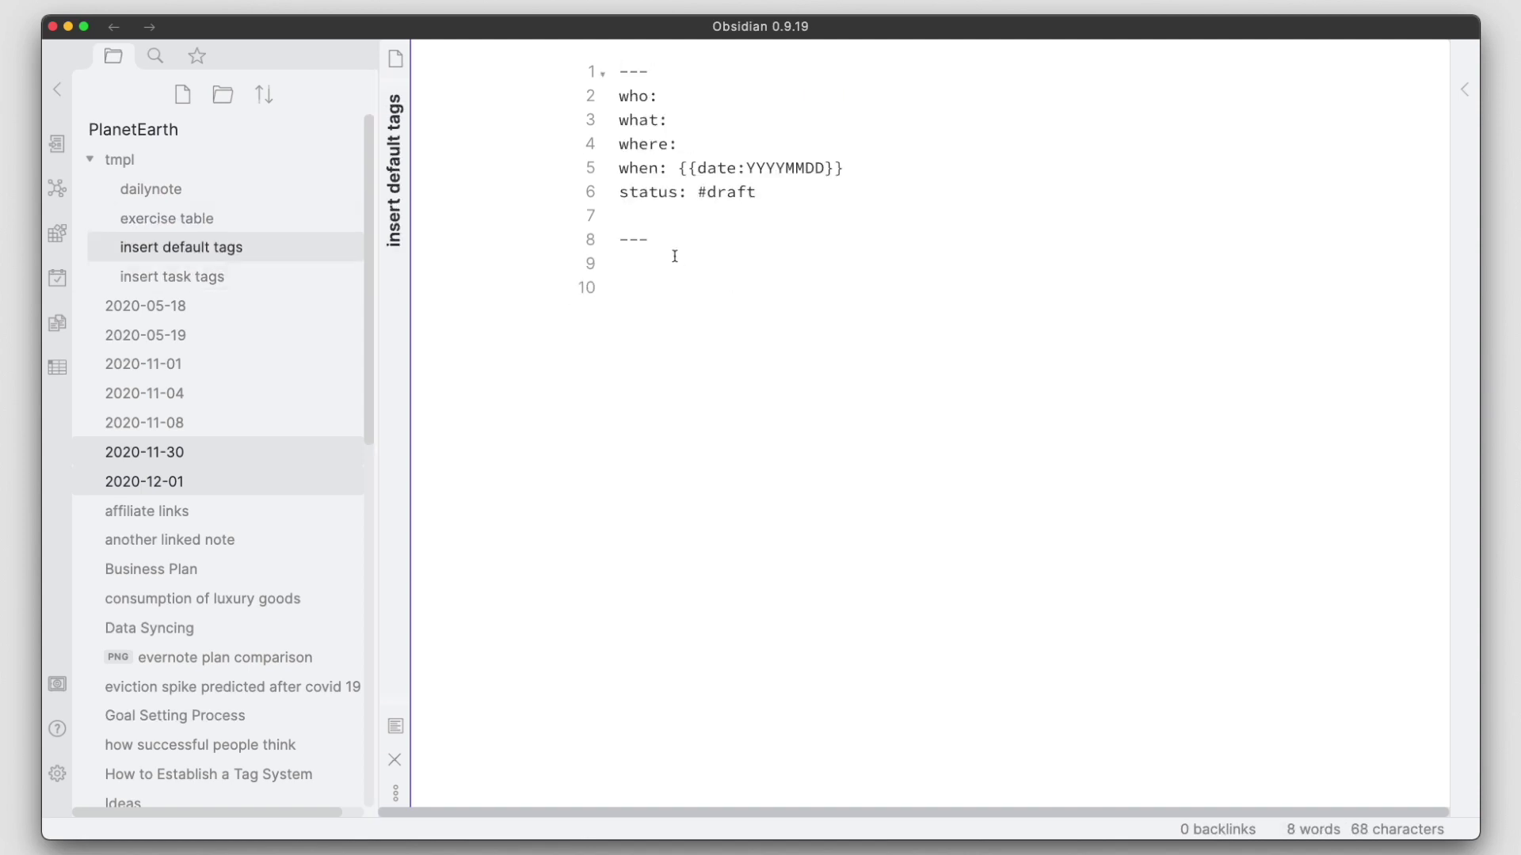
drag(697, 245, 605, 70)
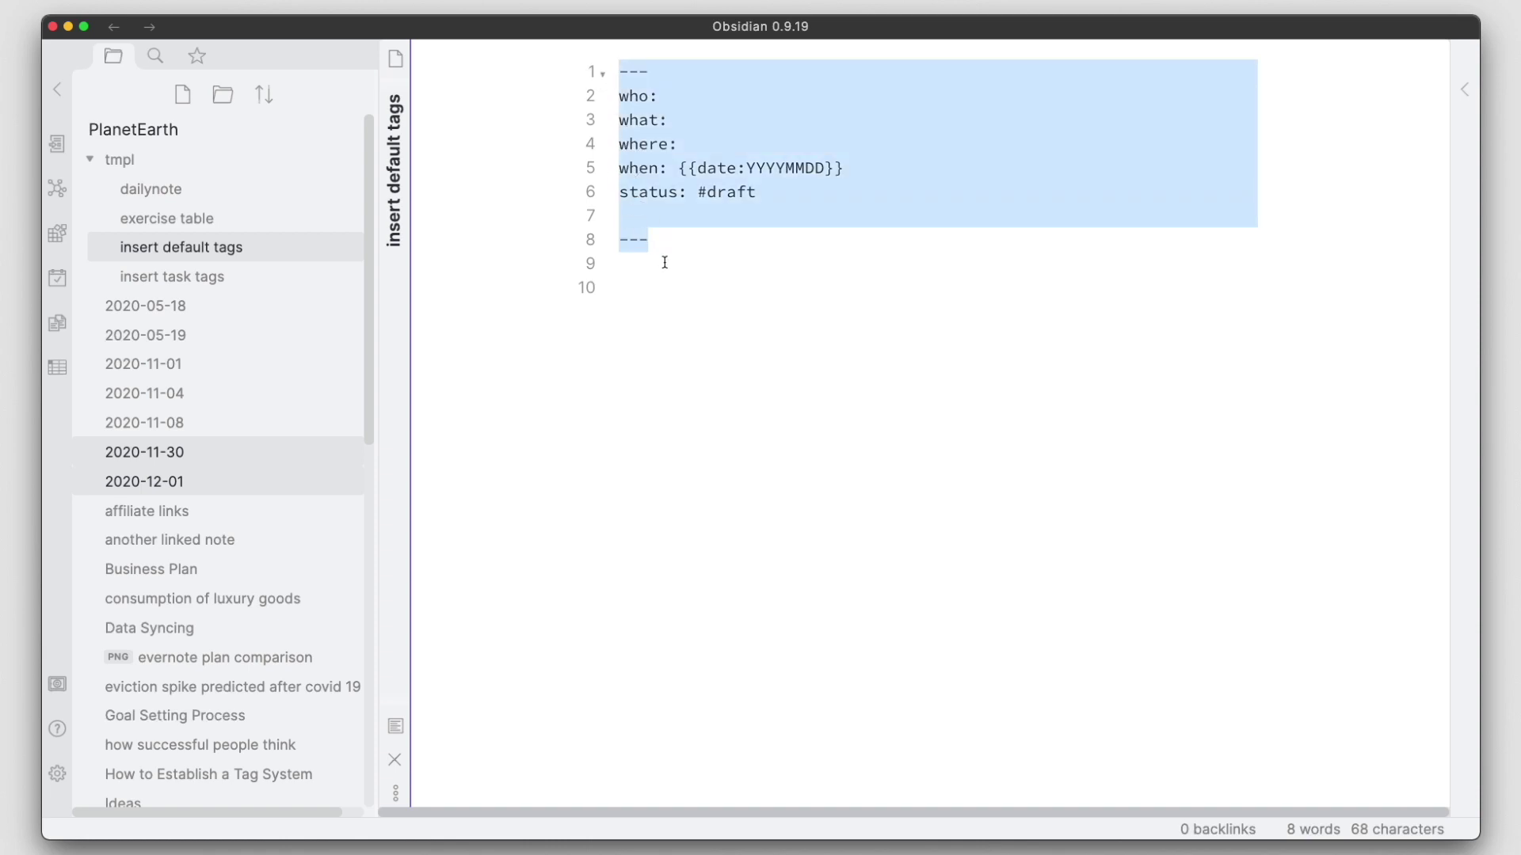
click(701, 327)
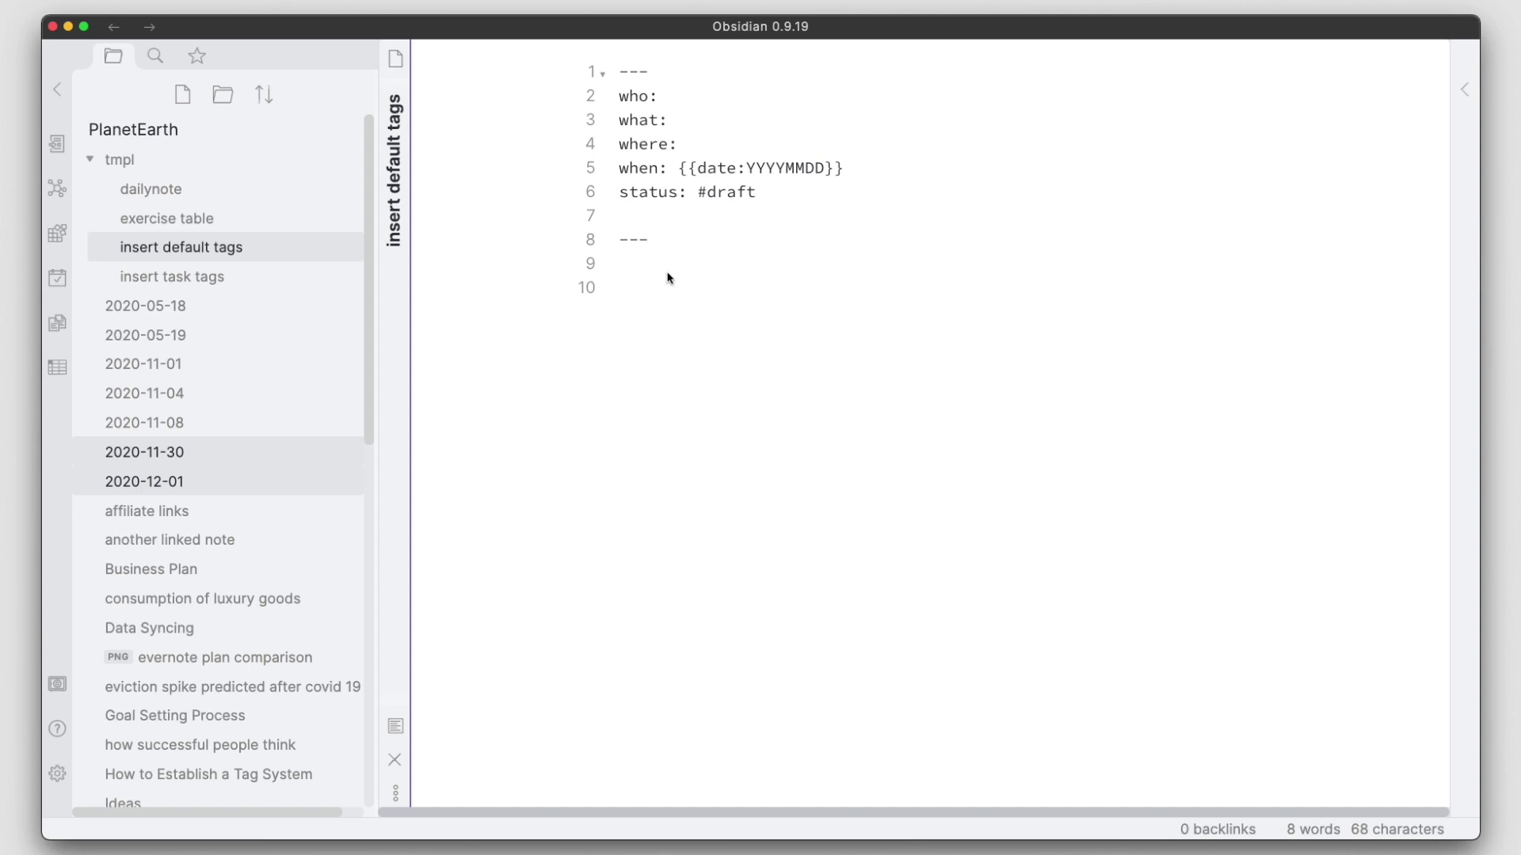
drag(679, 168, 855, 171)
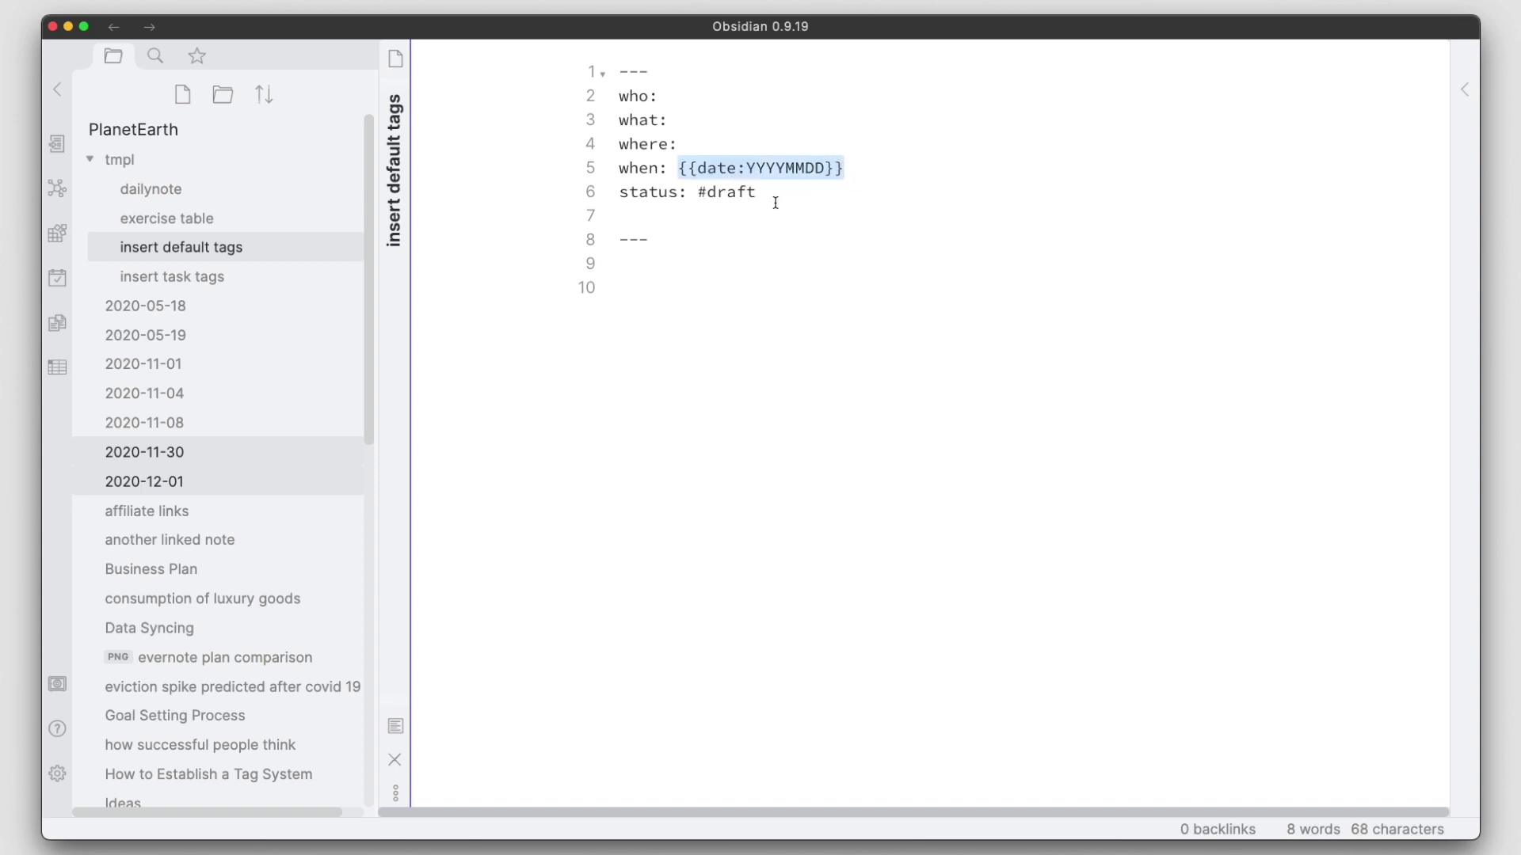
drag(699, 193, 776, 195)
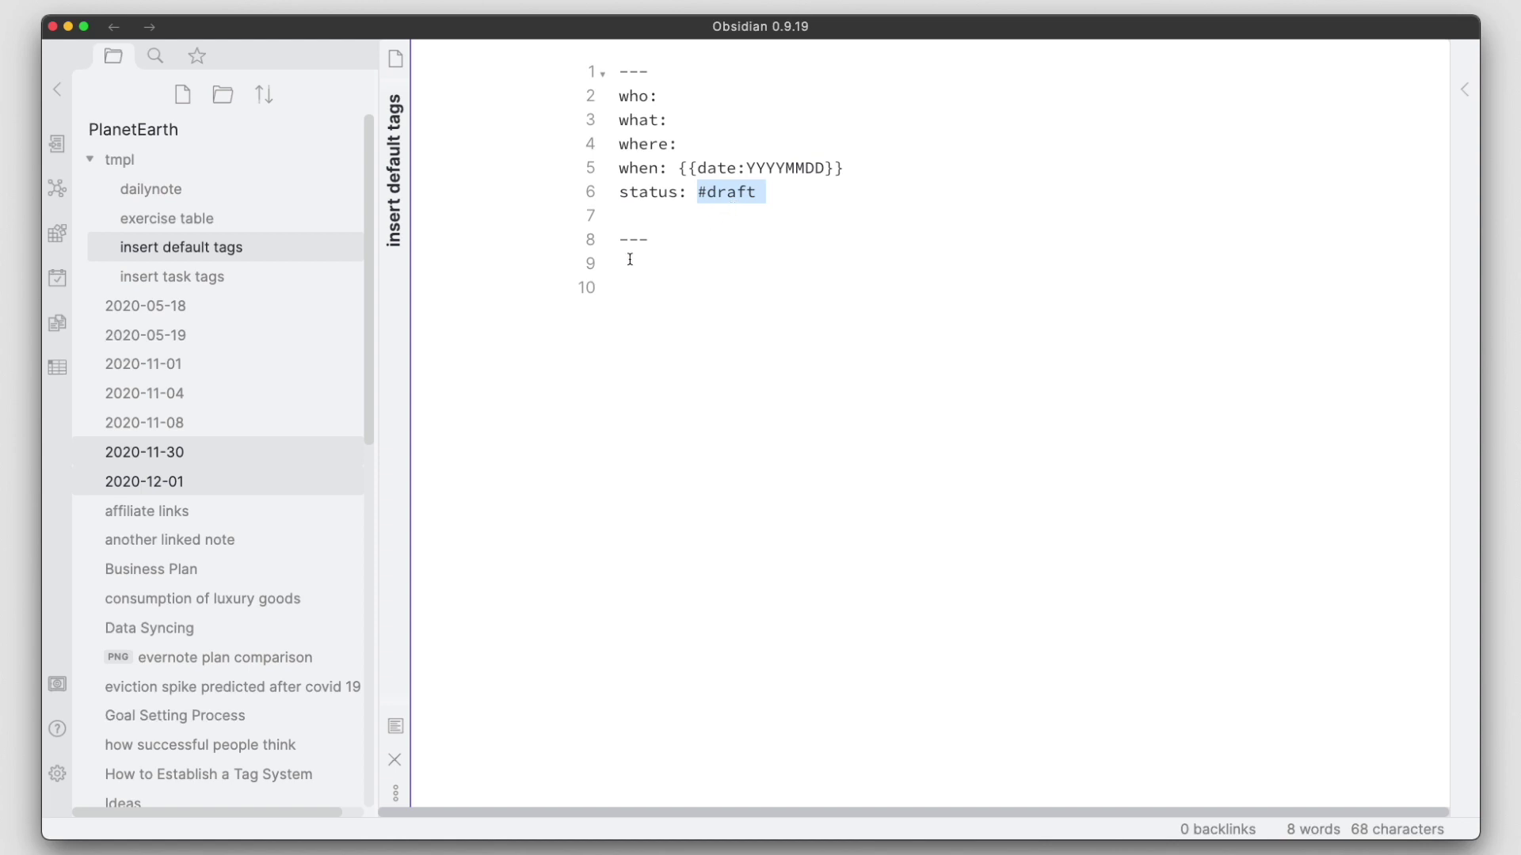
Open insert task tags and highlight its front matter and the #task tag
click(199, 276)
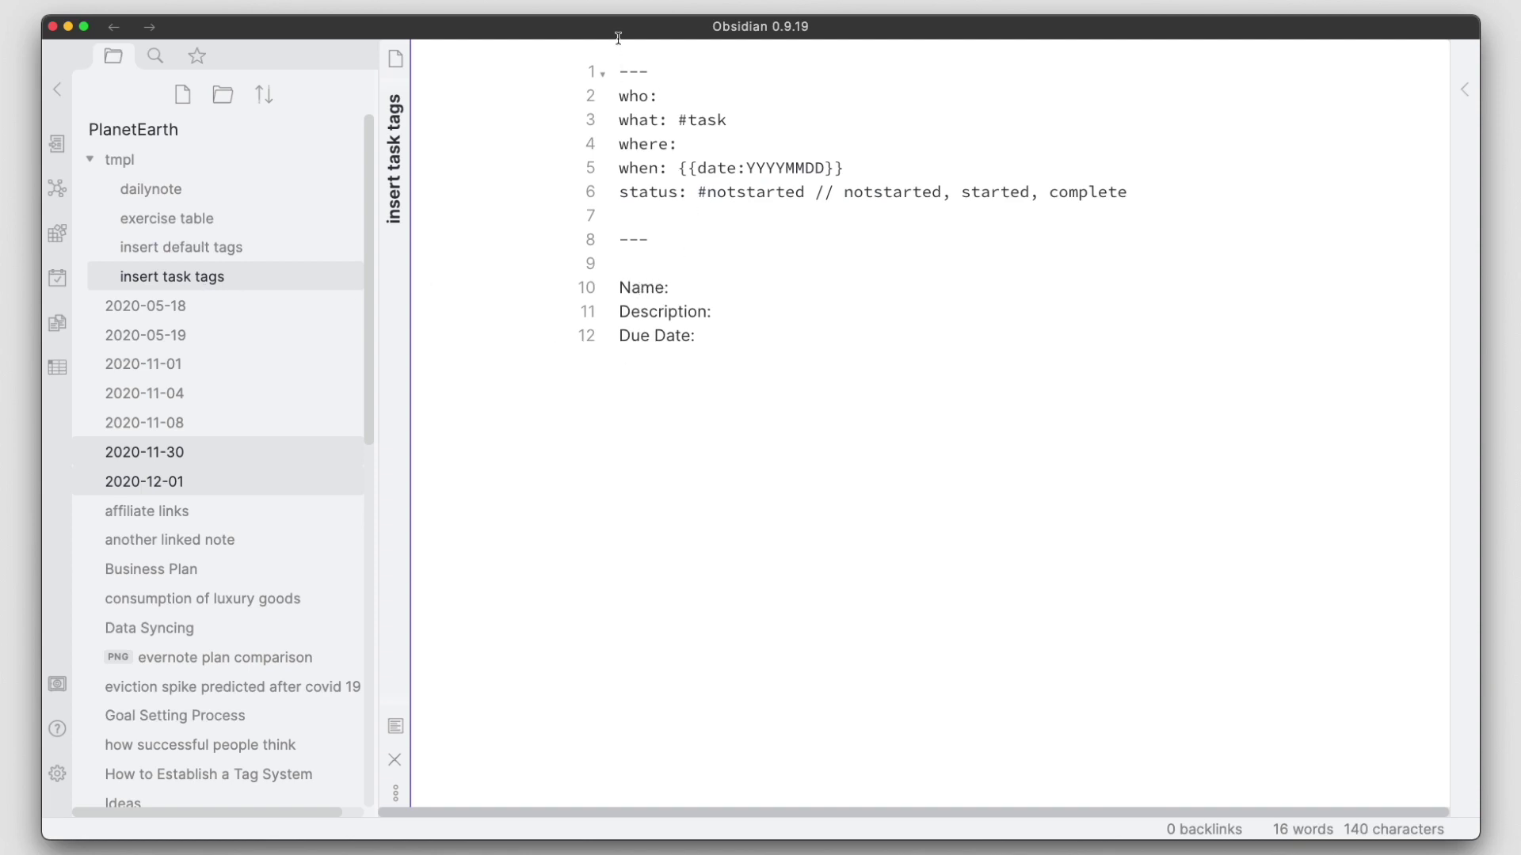
drag(624, 71, 812, 218)
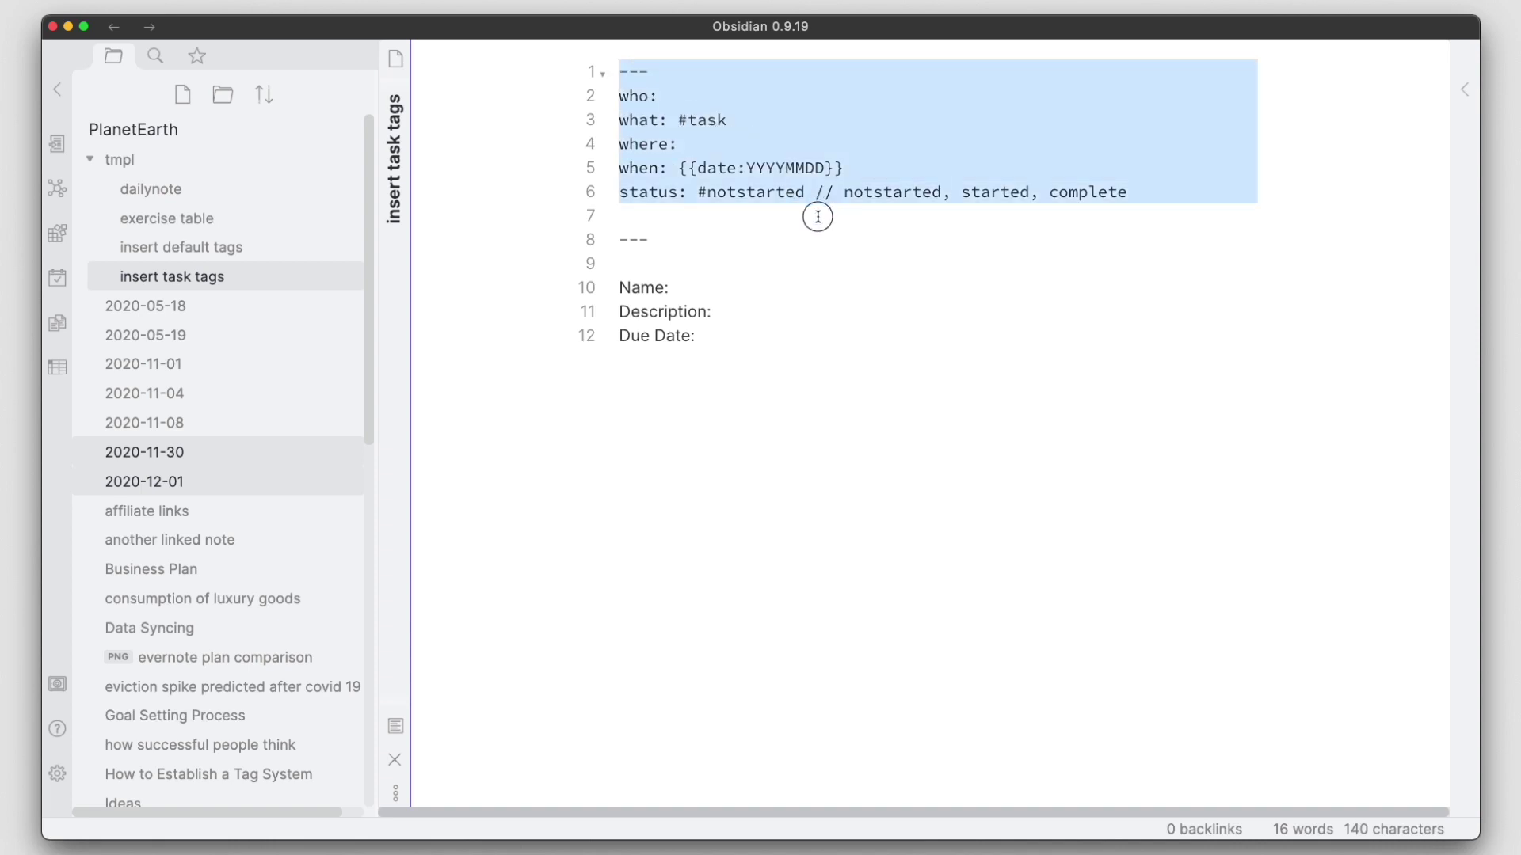
click(686, 229)
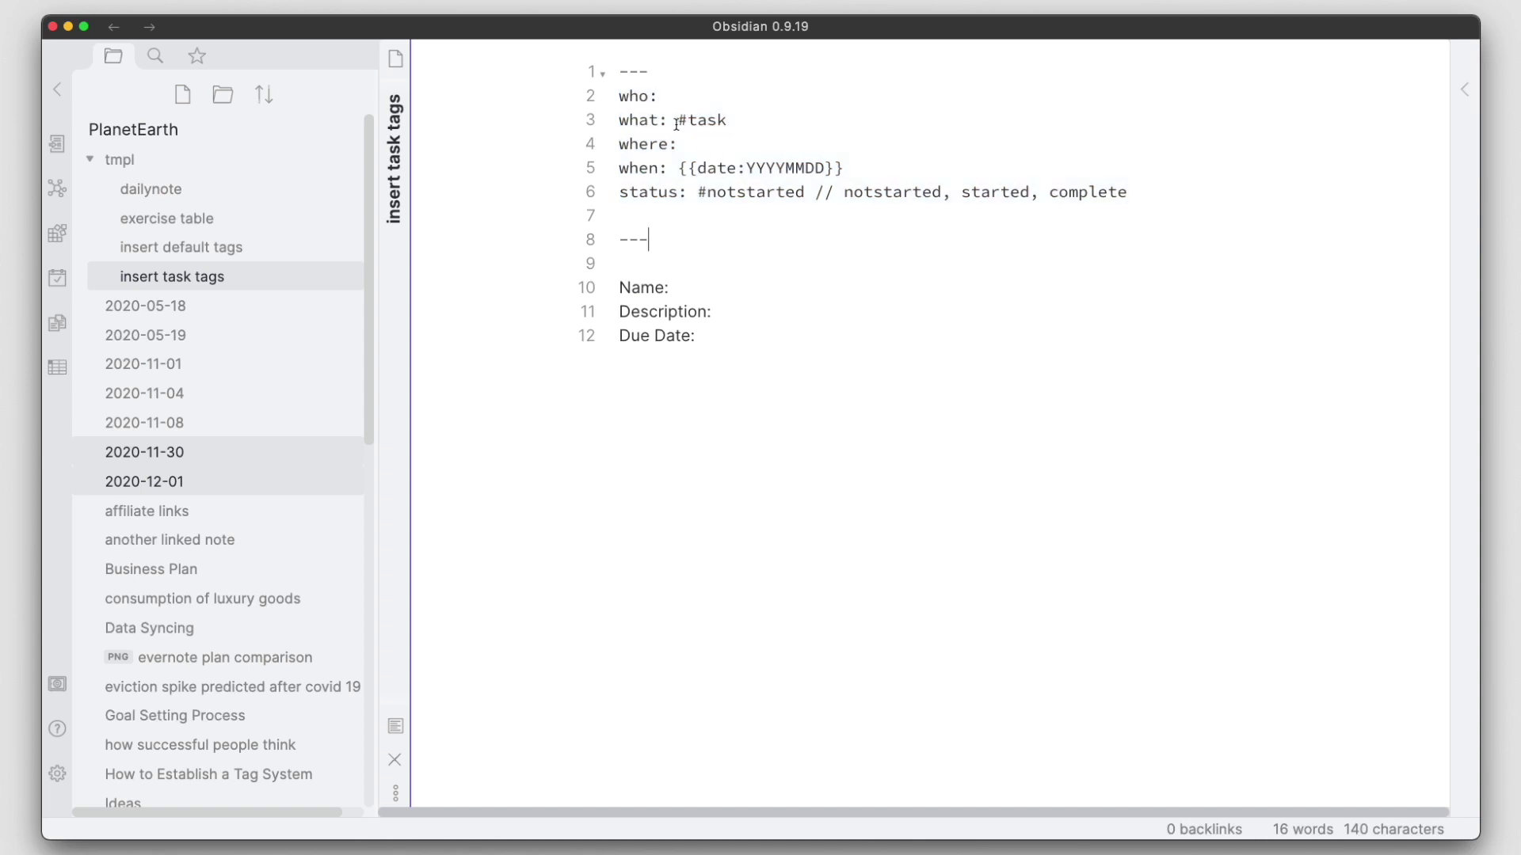
drag(678, 120, 736, 121)
click(746, 120)
click(726, 120)
Highlight the {{date:YYYYMMDD}} placeholder and #notstarted status, then visit the Name and Due Date lines
drag(679, 168, 846, 169)
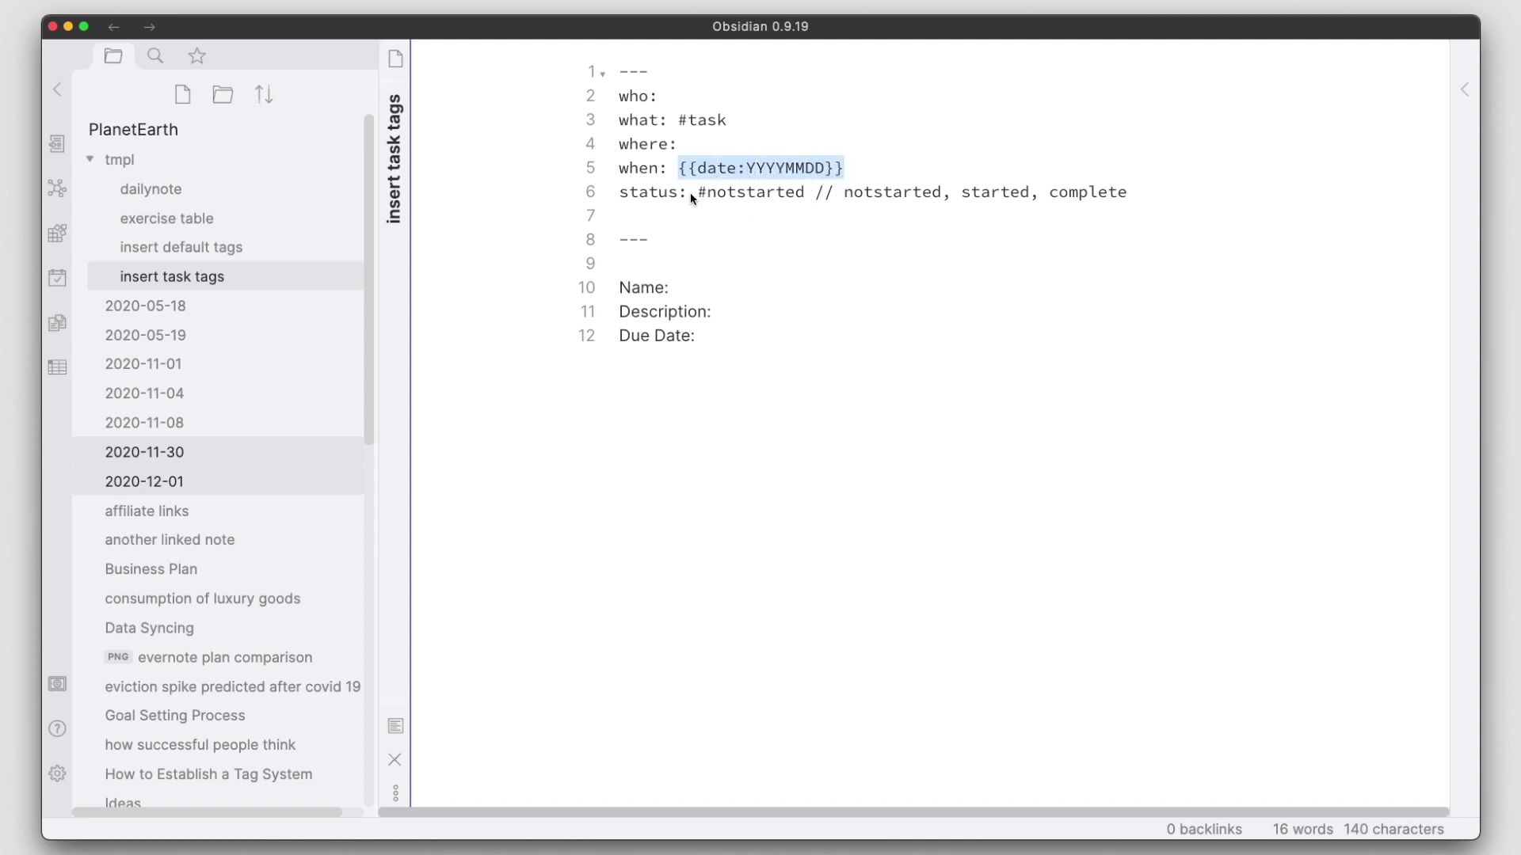
drag(698, 197, 788, 208)
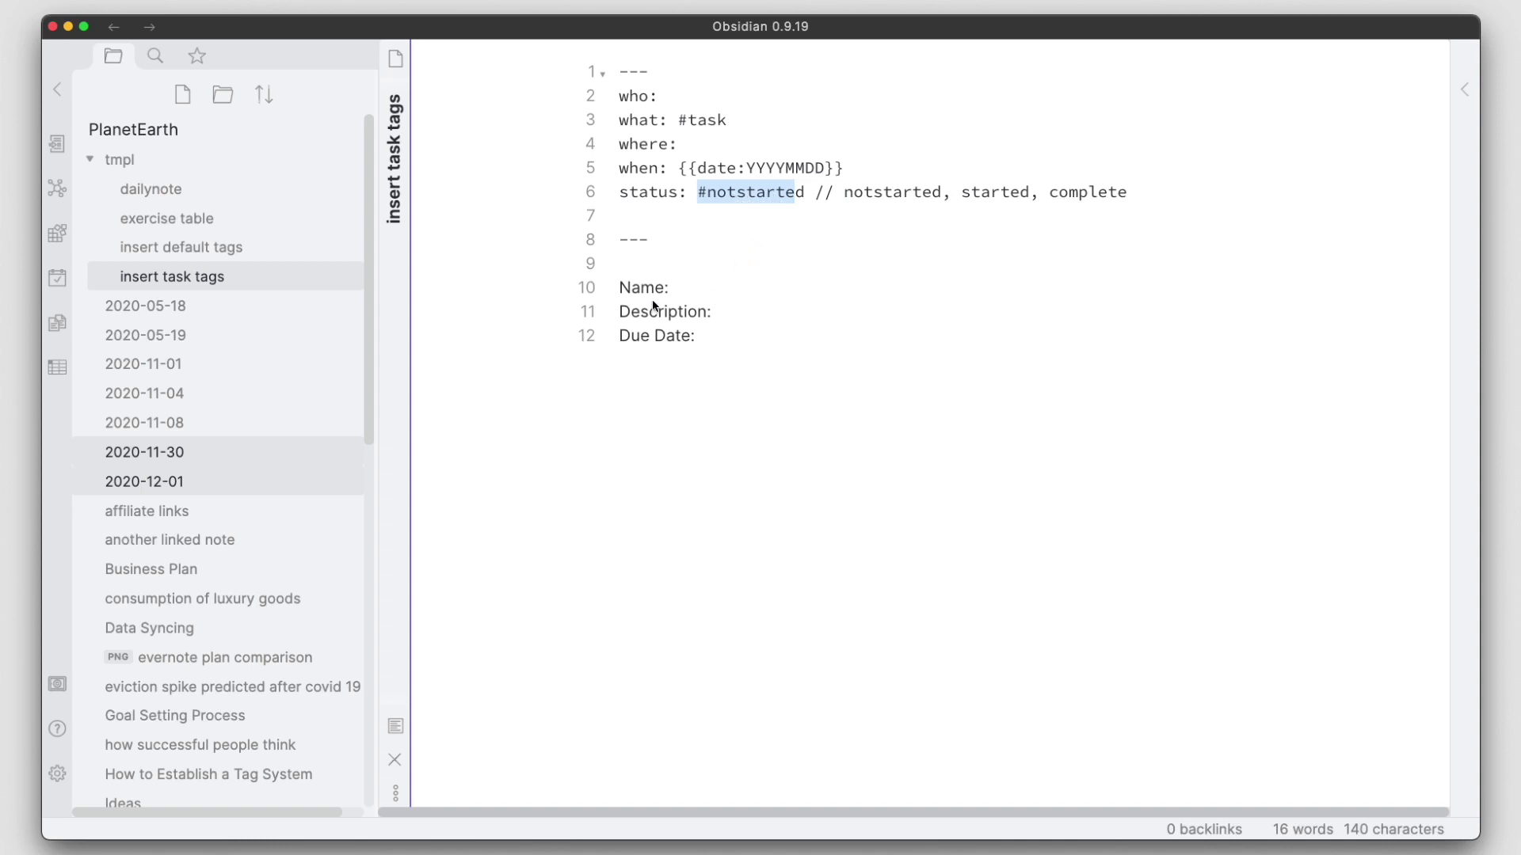
click(673, 289)
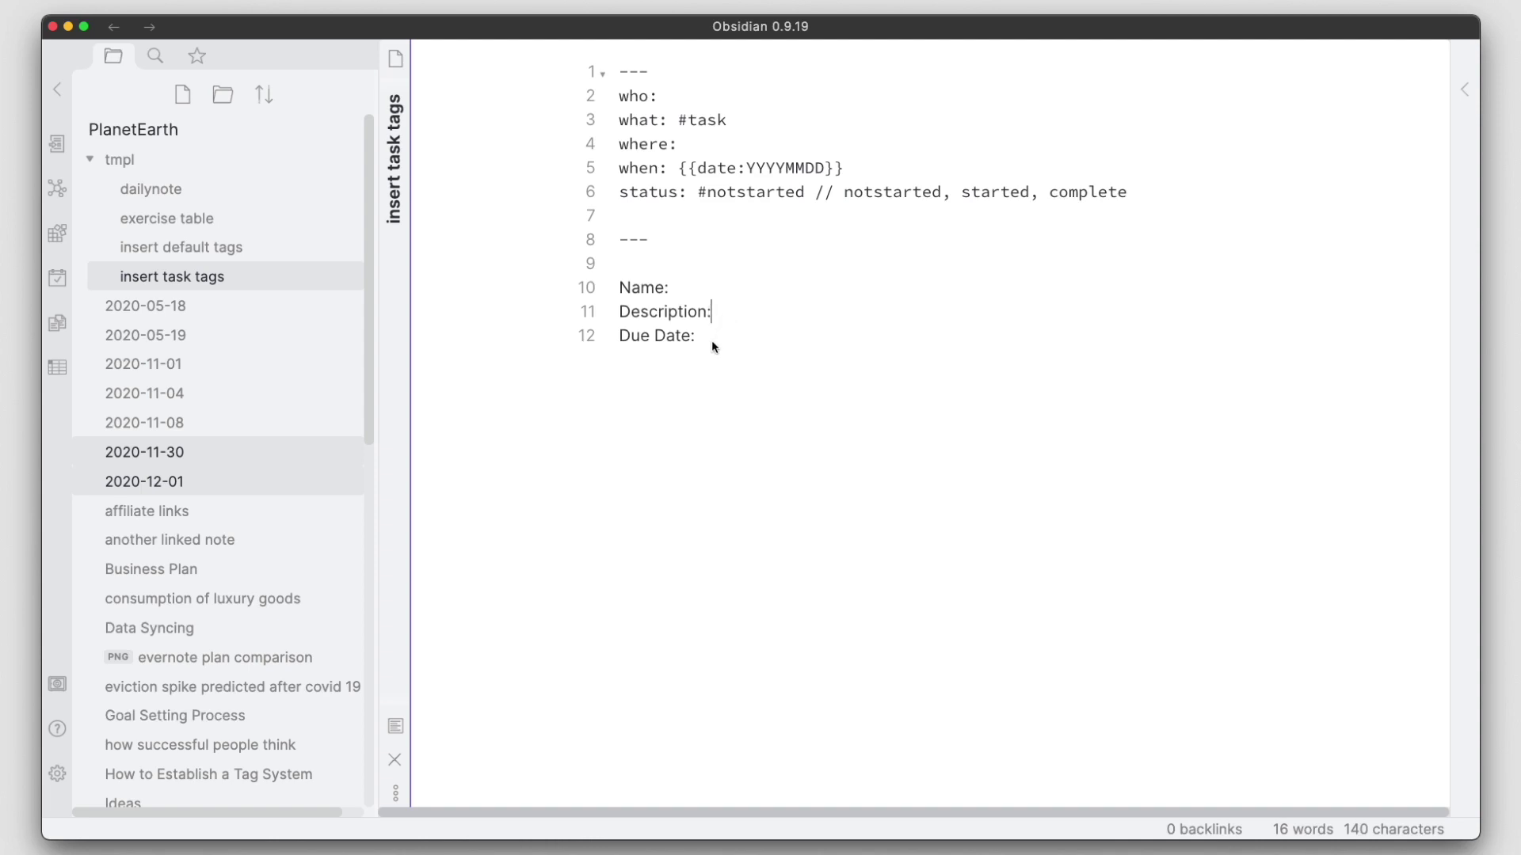
click(712, 400)
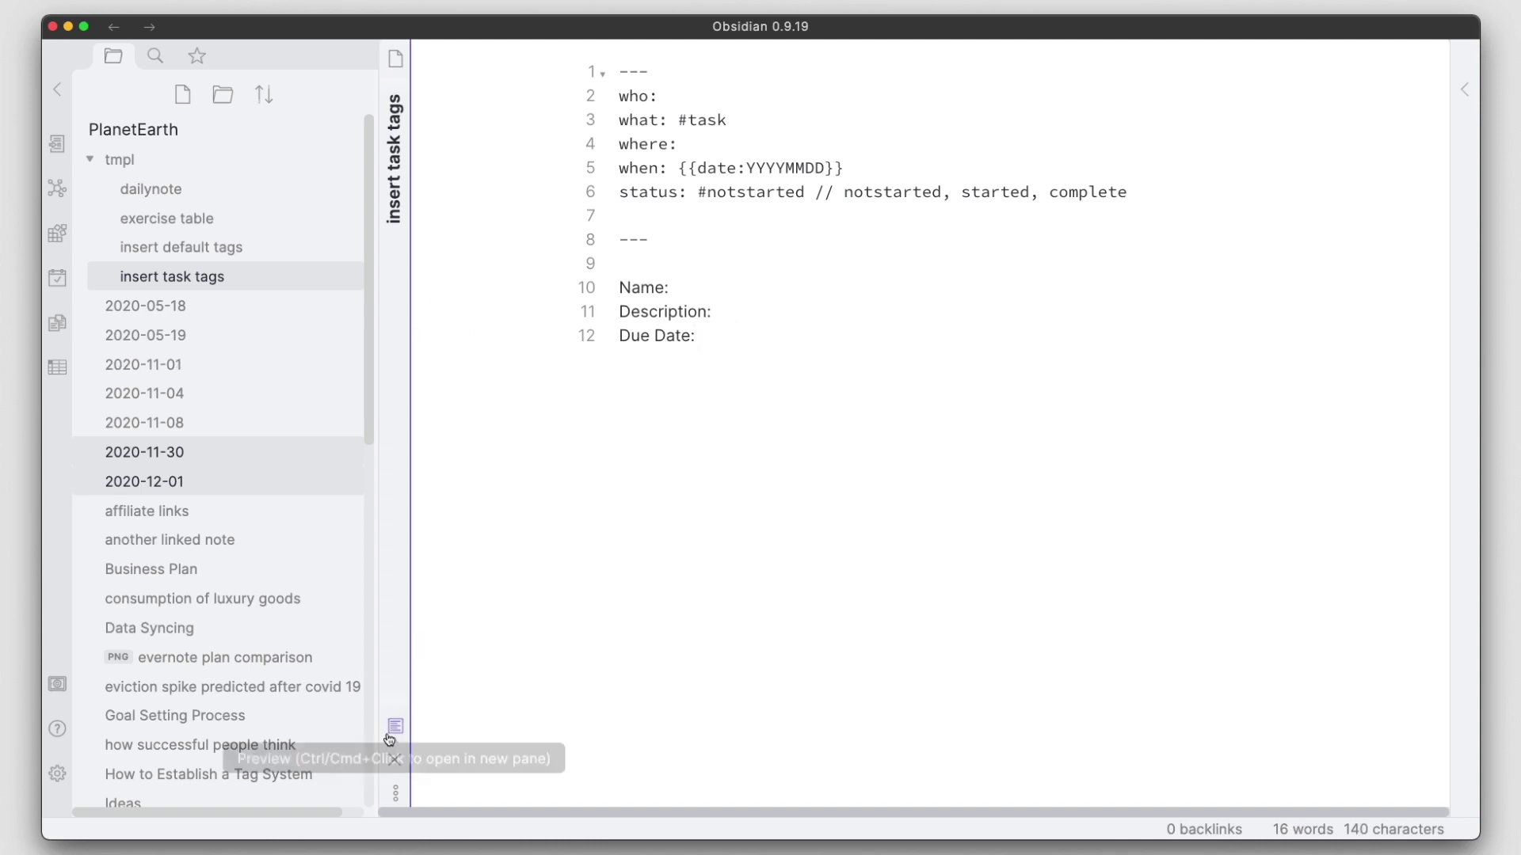
Close the insert task tags note and create a new blank note, Untitled 1
click(395, 759)
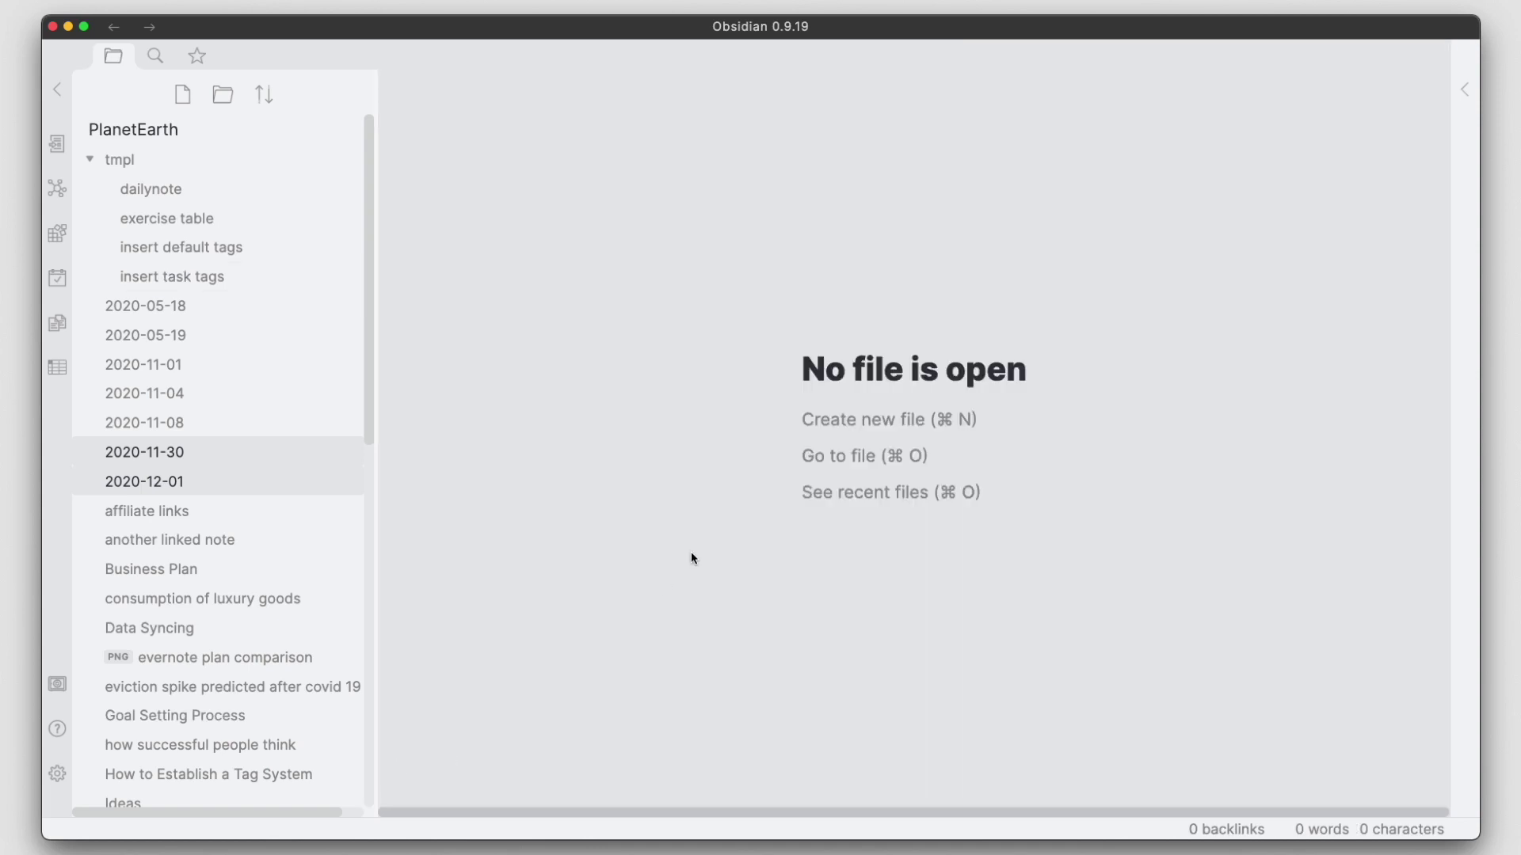
click(830, 433)
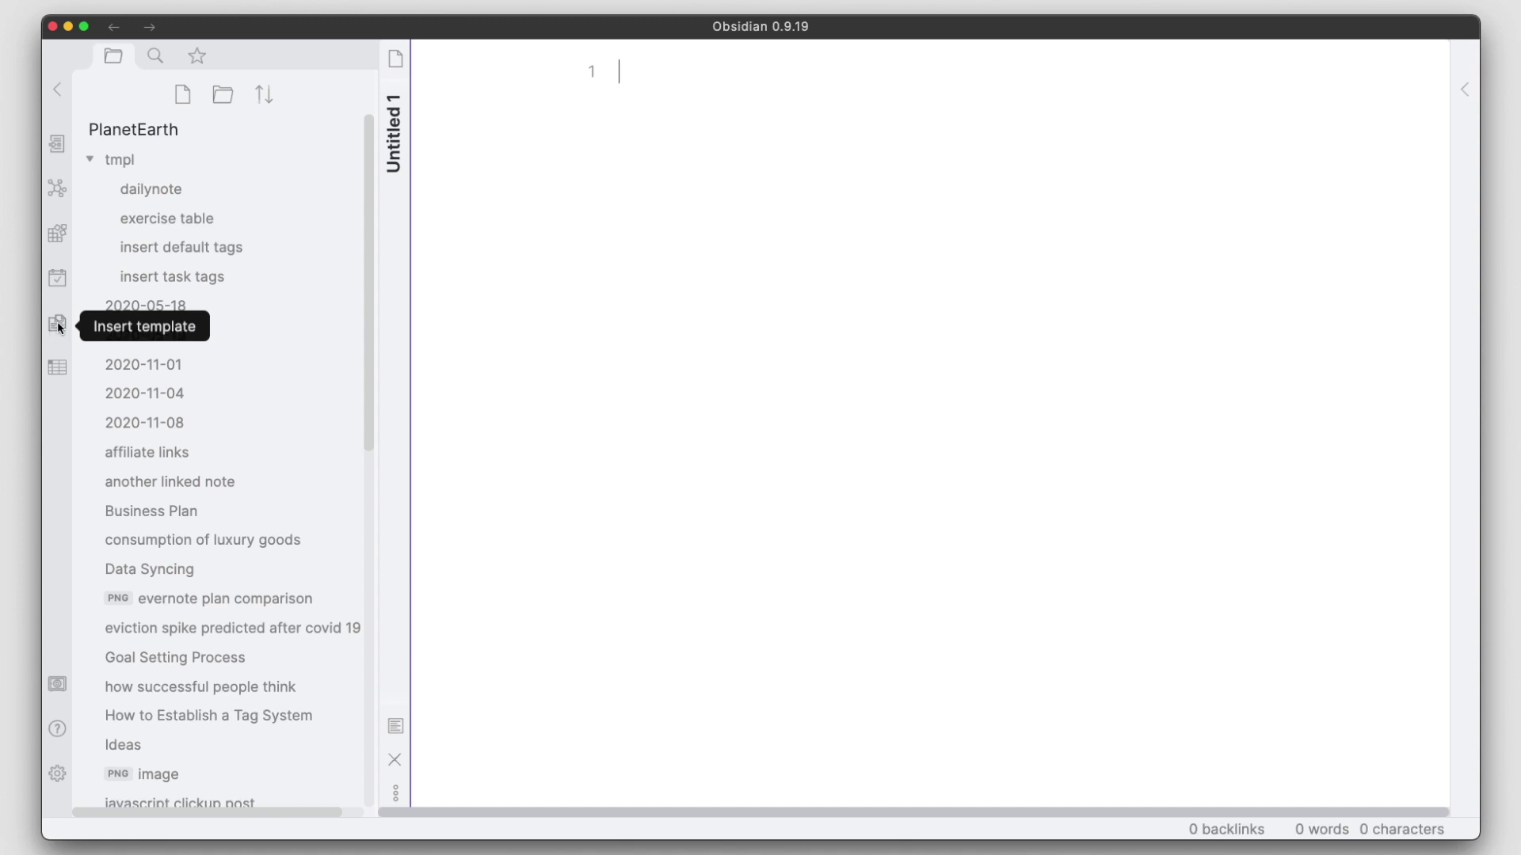
Insert the 'insert default tags' template, giving when: 20201201 and status: #draft
click(59, 326)
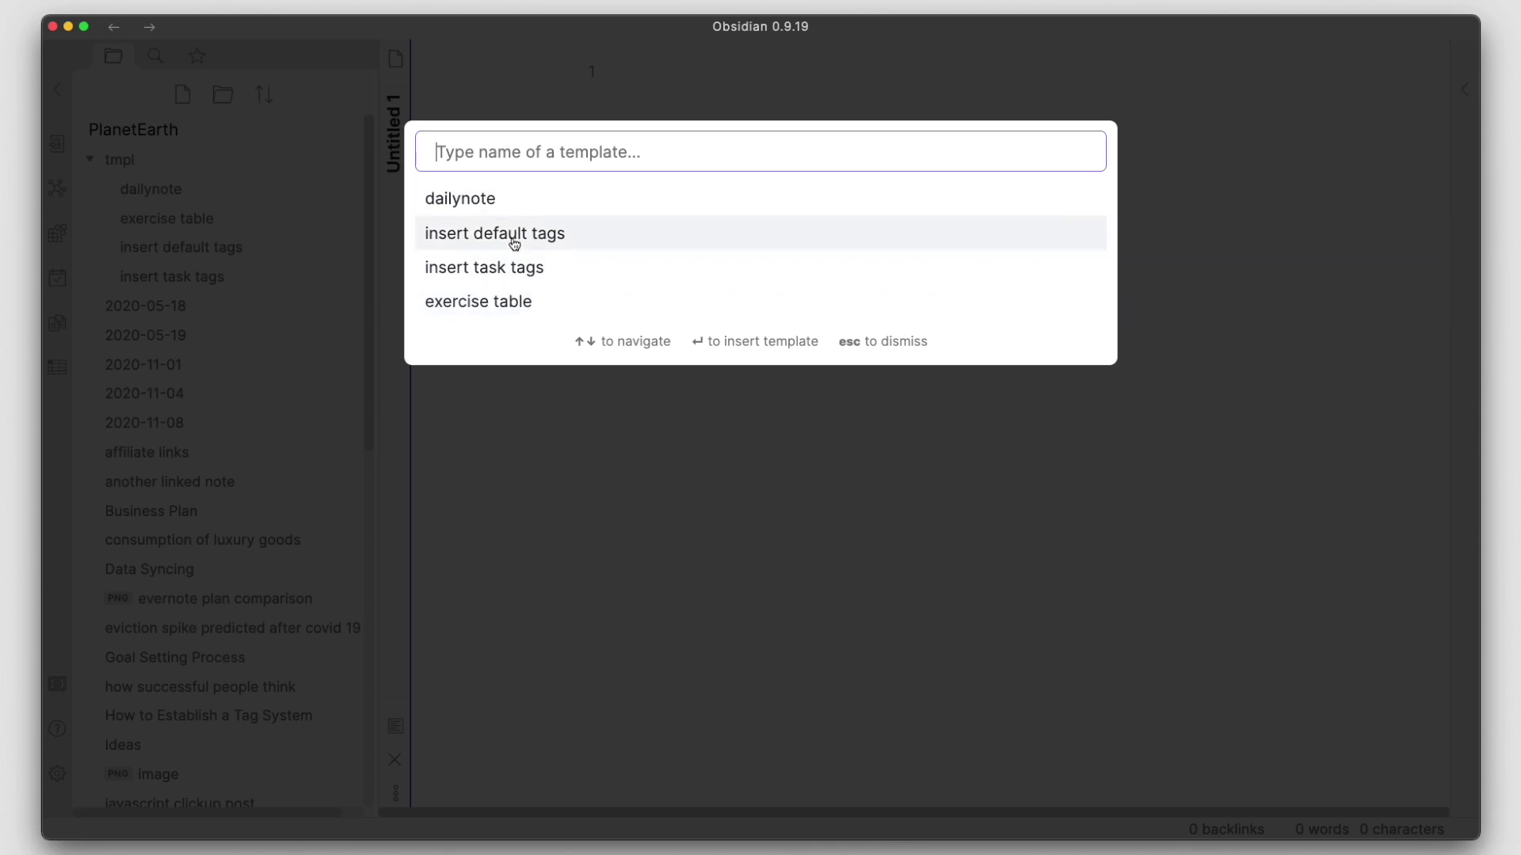
click(529, 236)
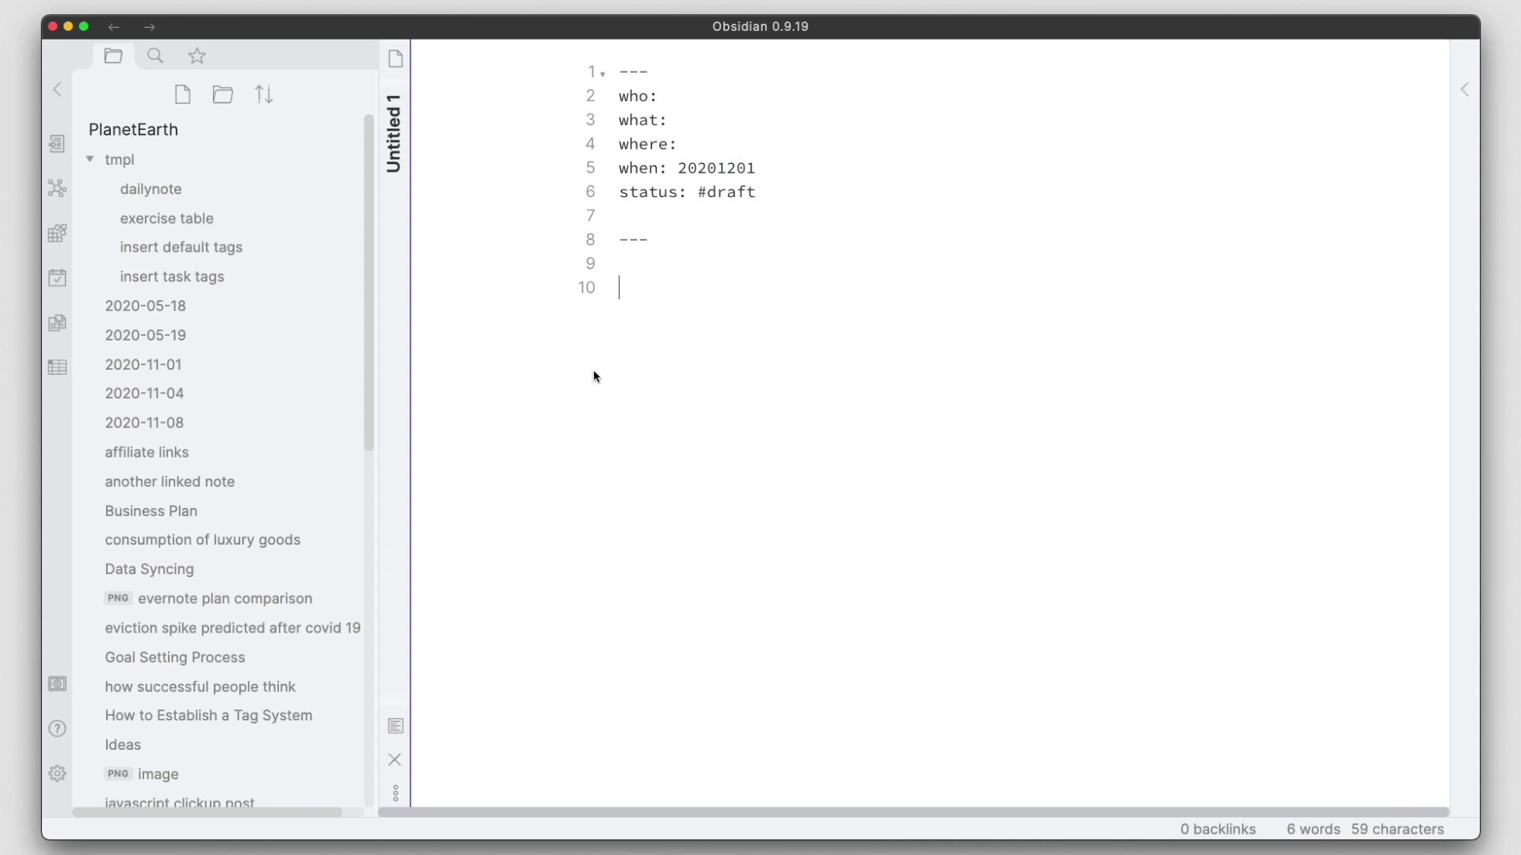
Insert the 'exercise table' template, adding the Weight Training Log heading and table below the front matter
click(61, 334)
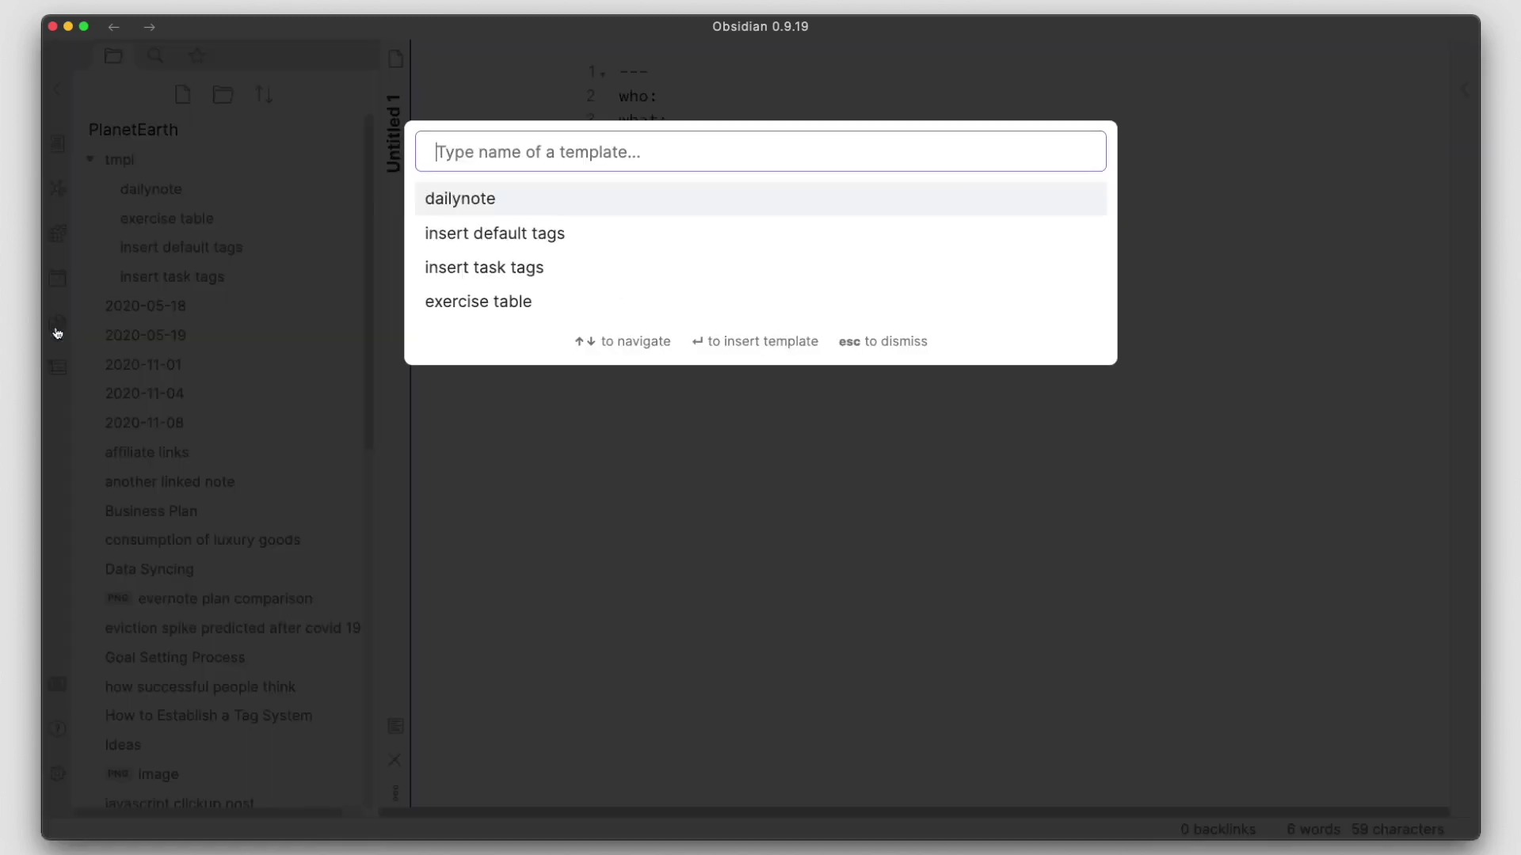
click(519, 309)
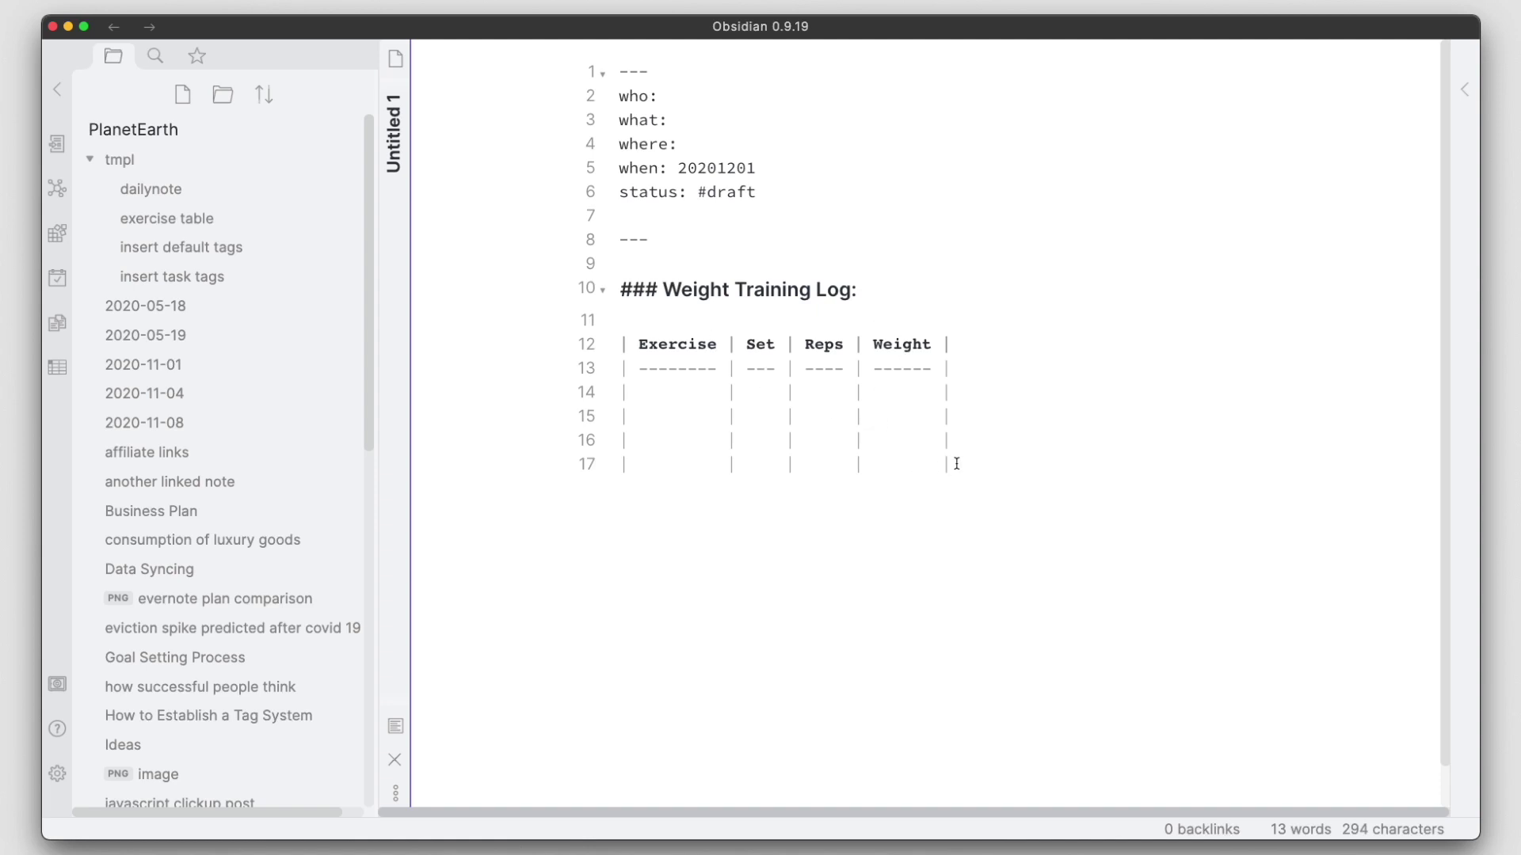
drag(957, 464, 578, 299)
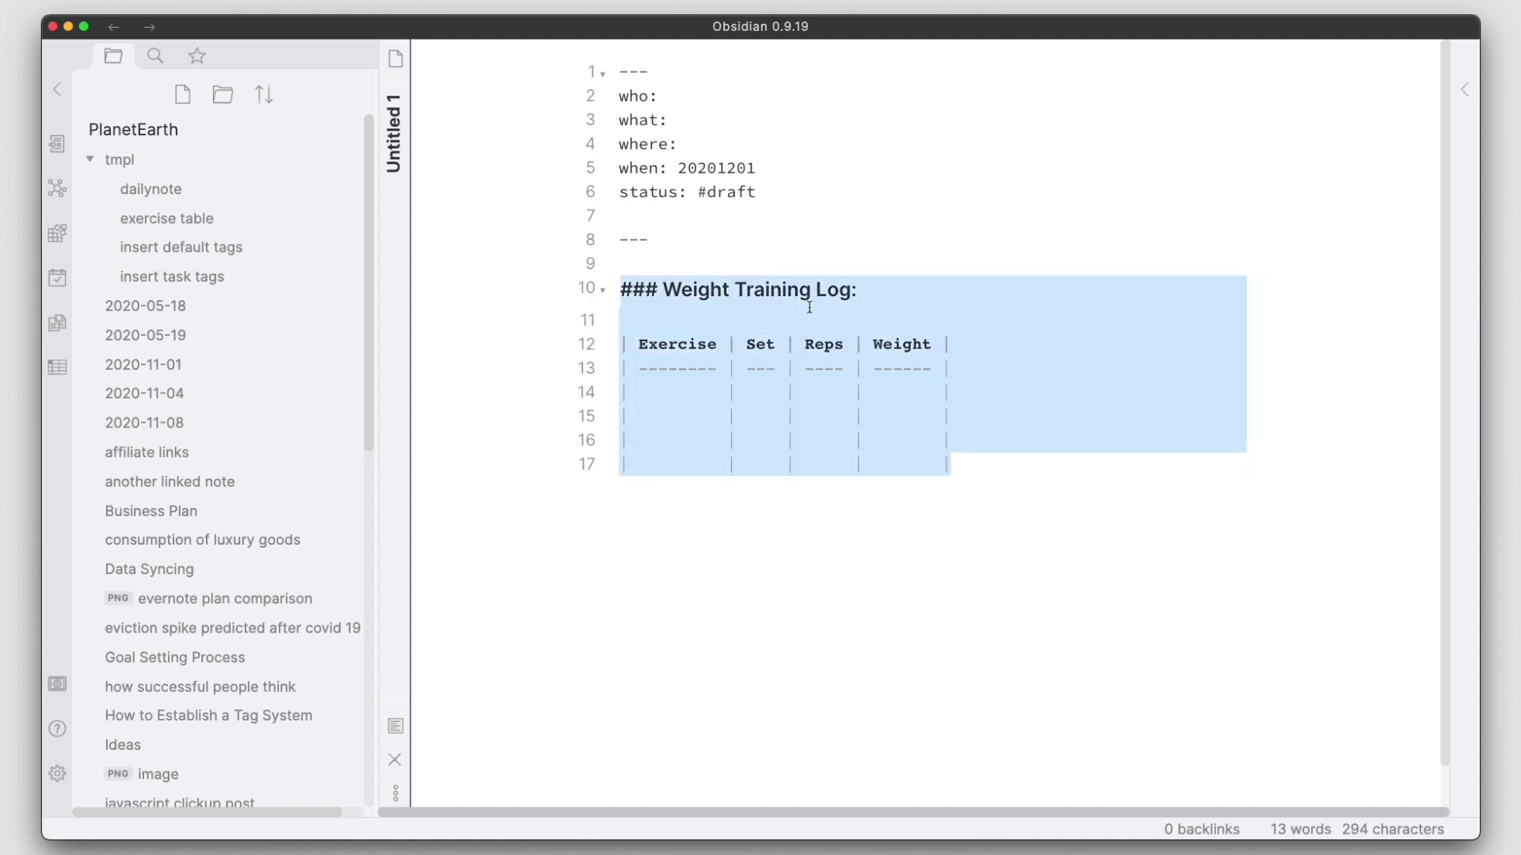
click(659, 258)
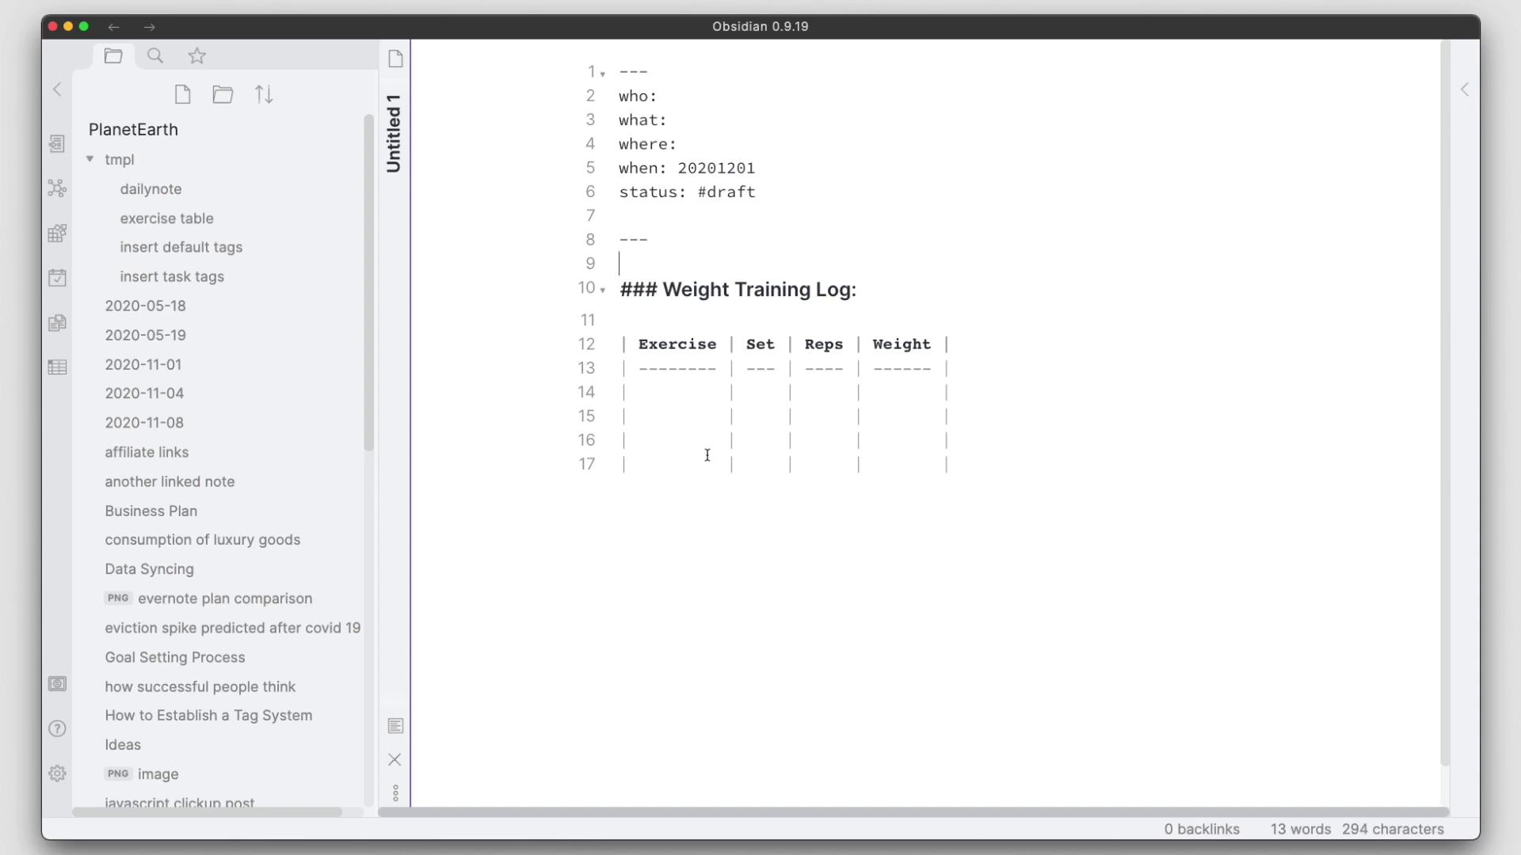
Close Untitled 1, open the 2020-12-01 daily note, and add two blank lines after its tasks
click(394, 762)
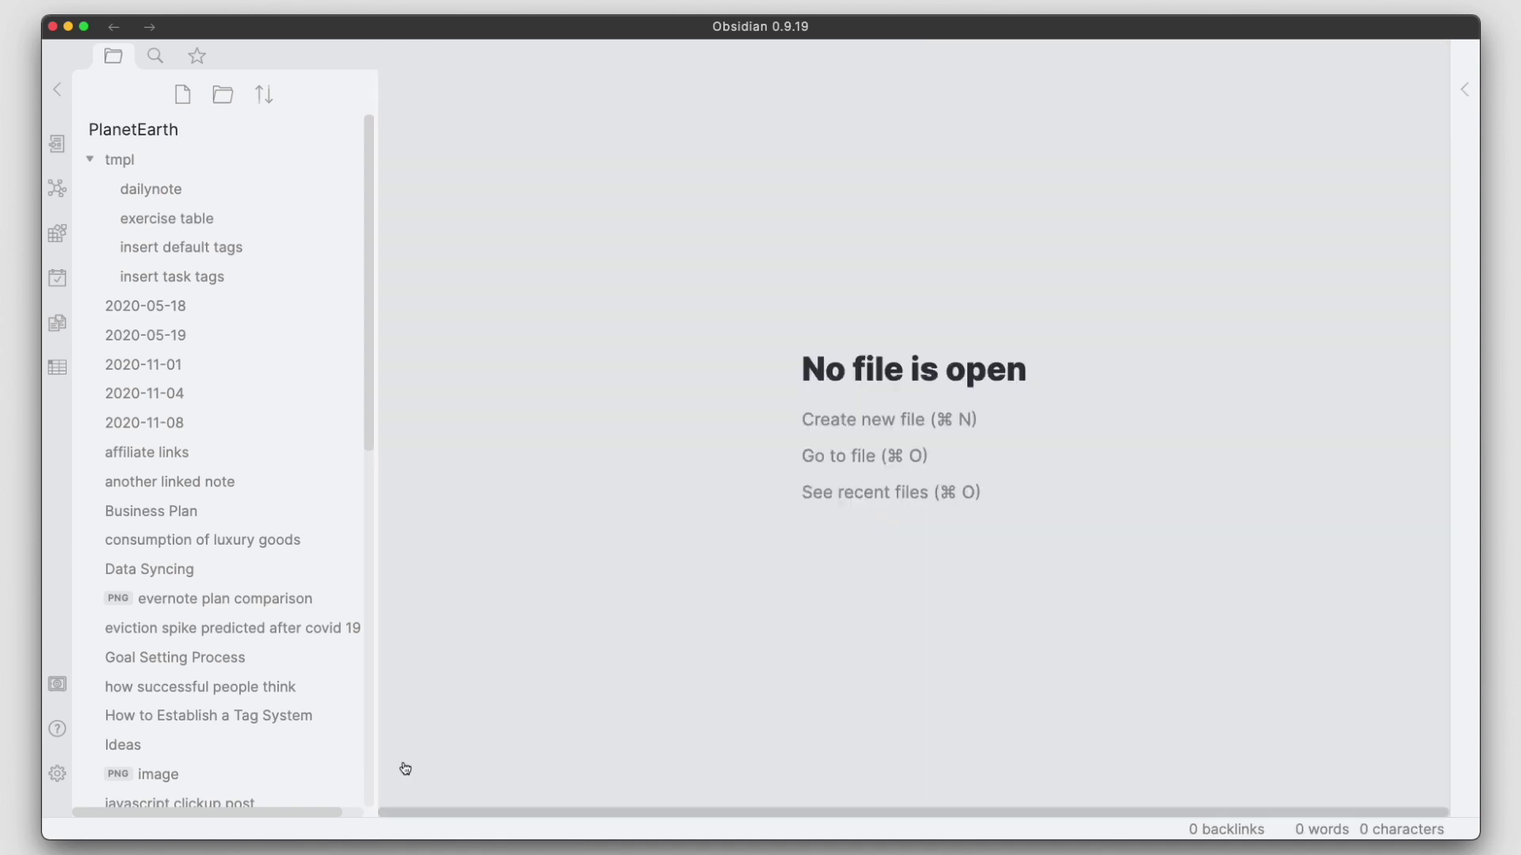
click(58, 281)
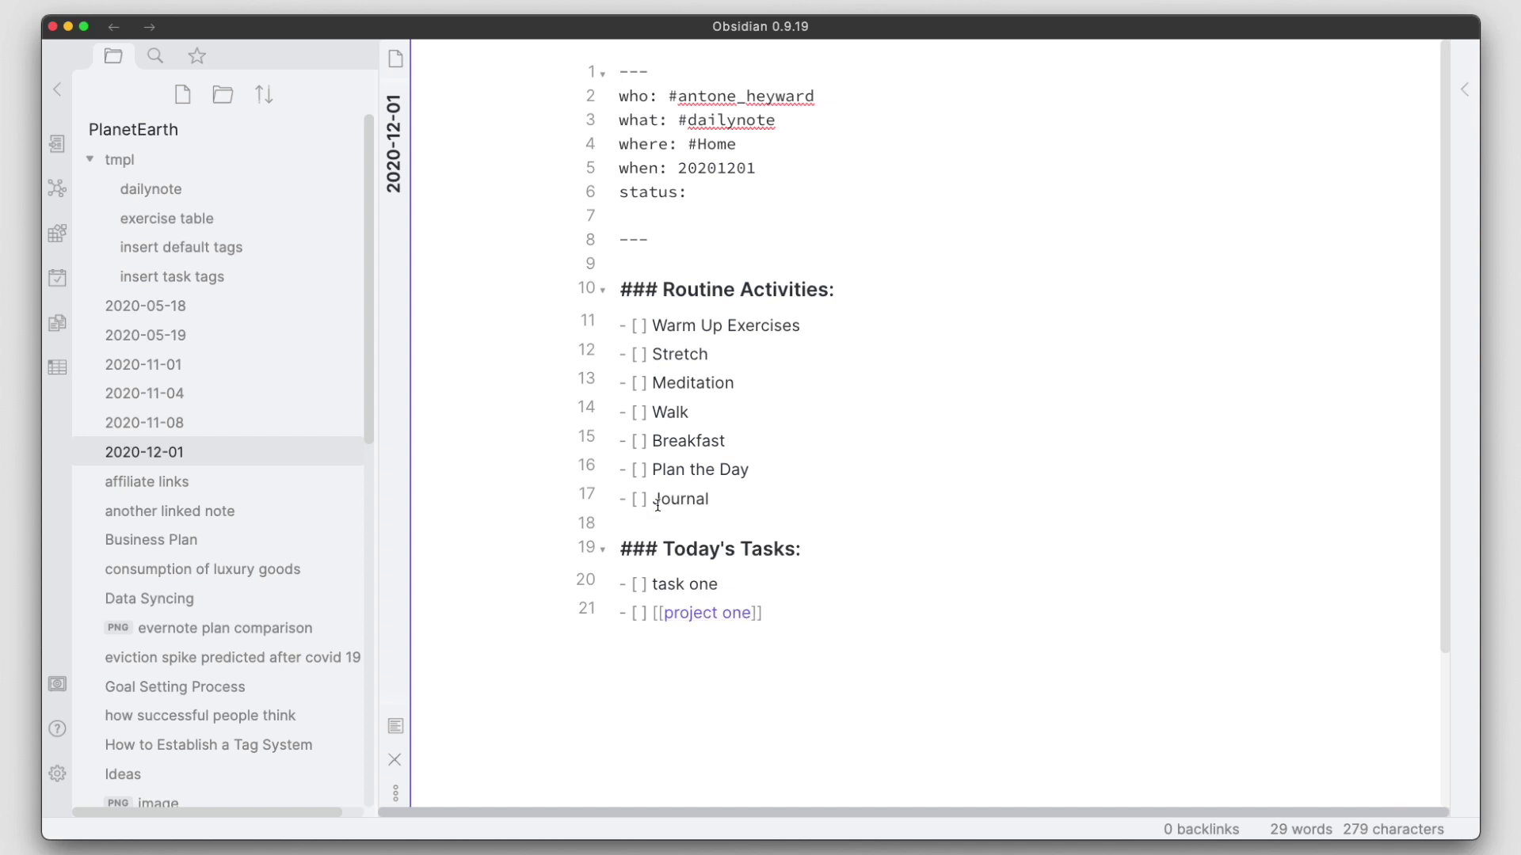
click(788, 623)
key(Return)
key(Return)
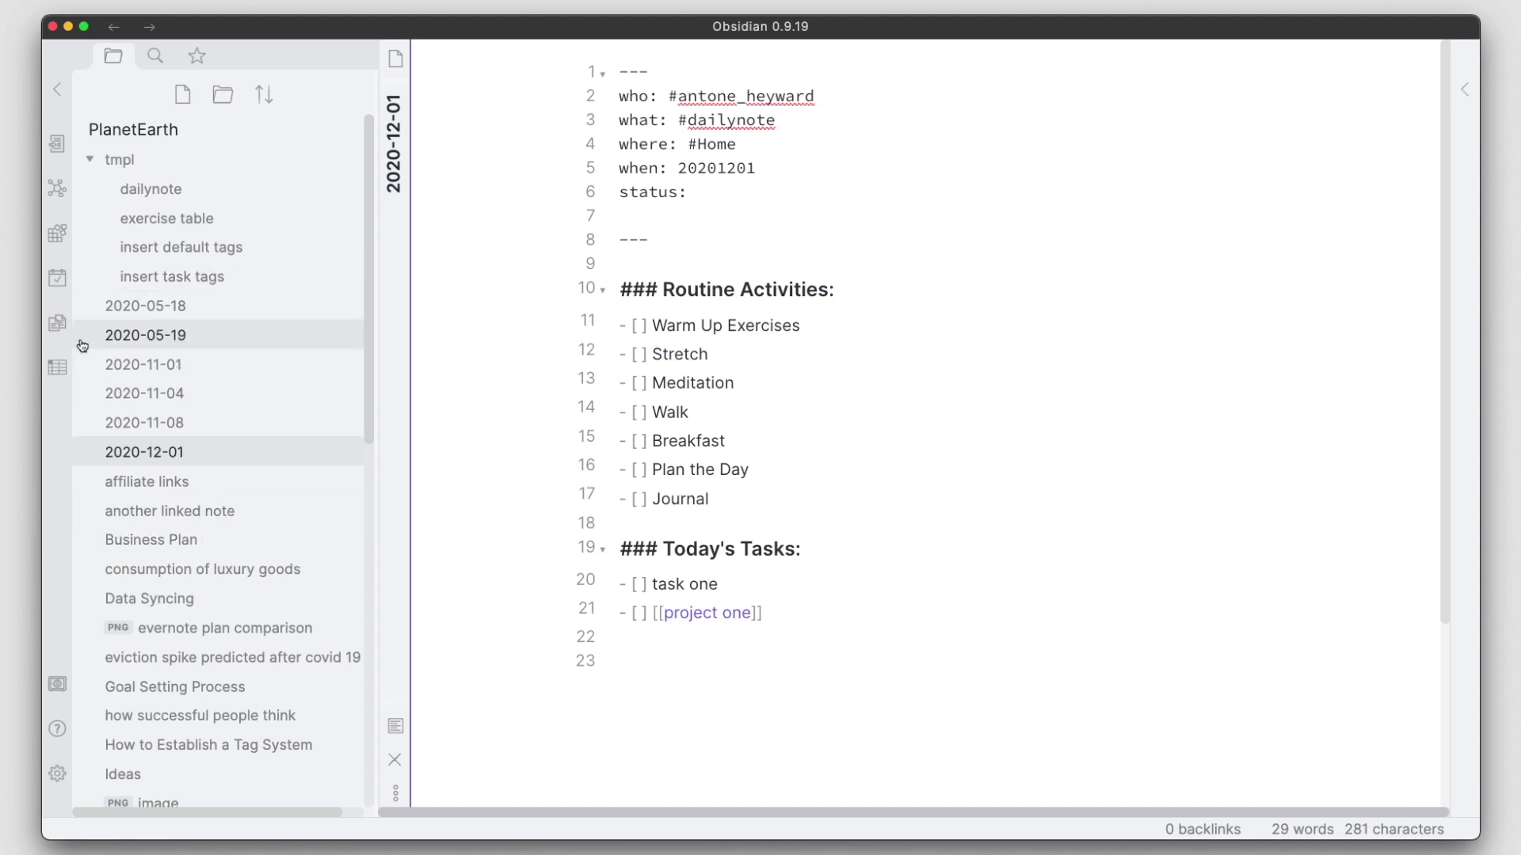
Insert the 'exercise table' template, then inspect its Weight Training Log heading and Exercise table
click(57, 331)
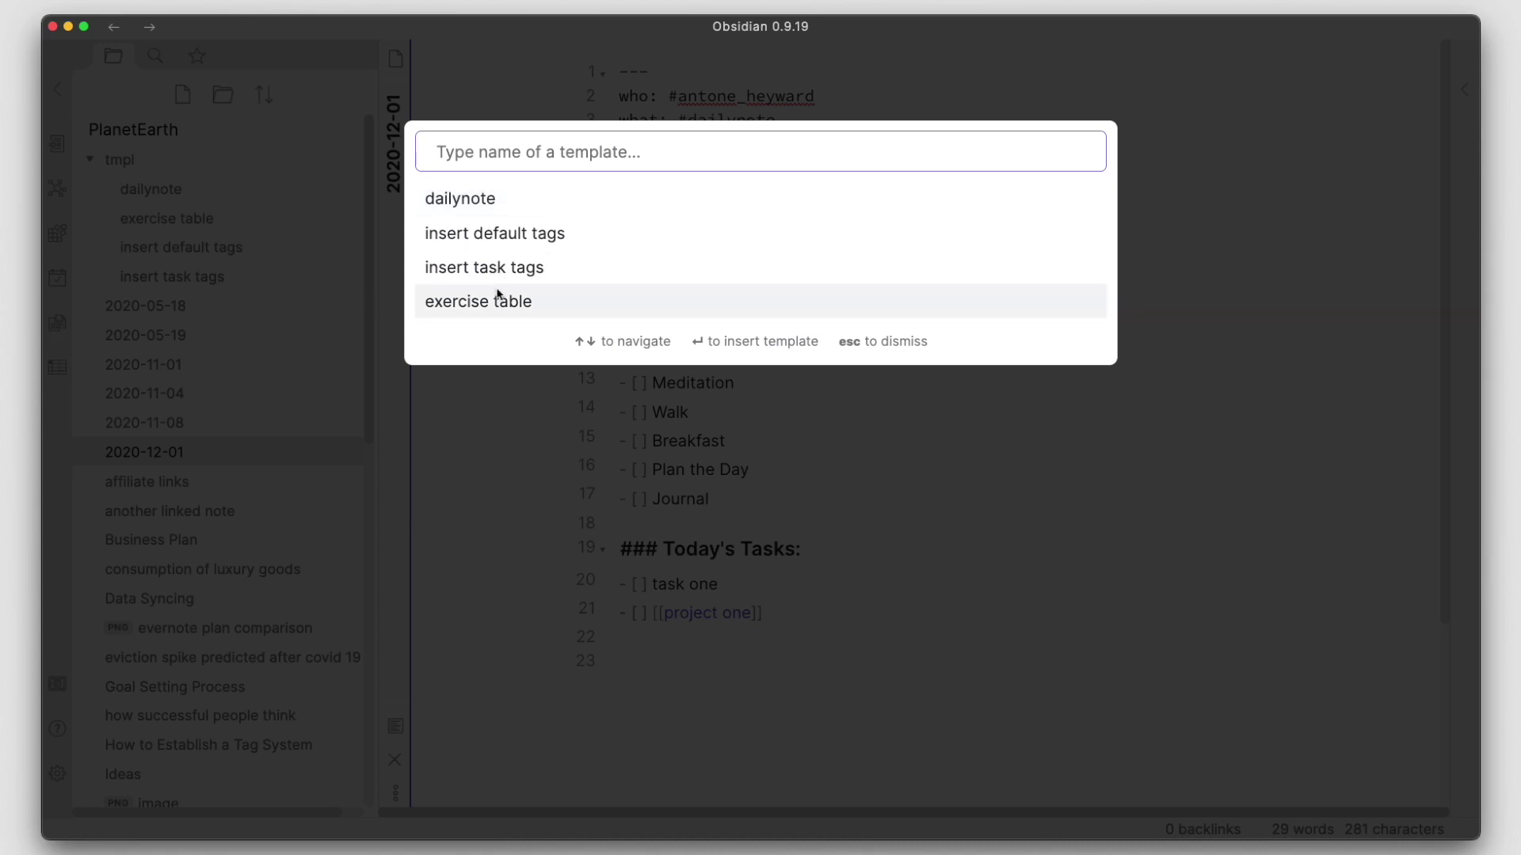
click(496, 297)
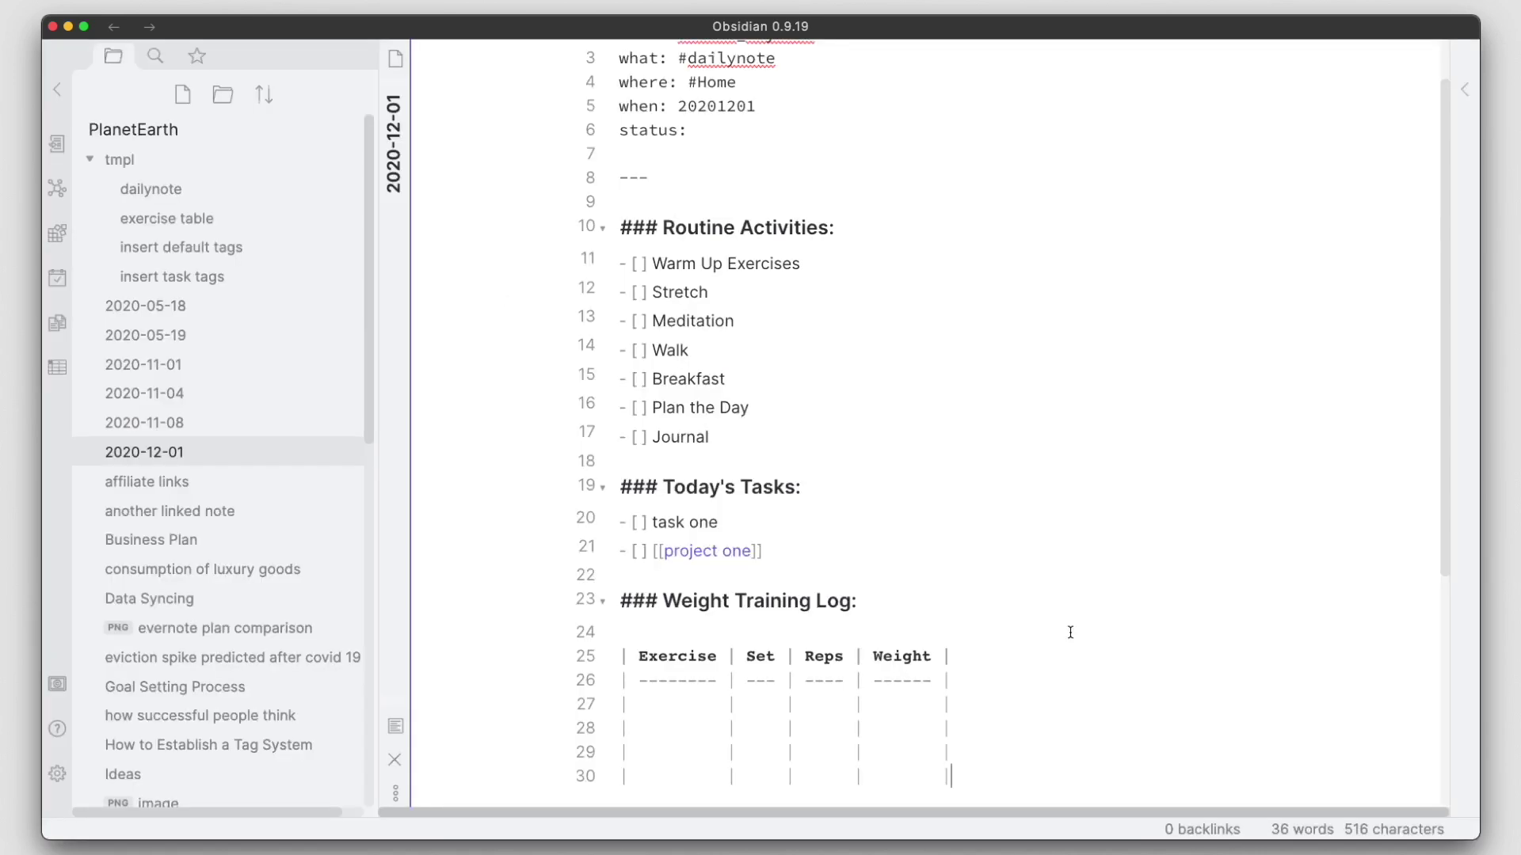
scroll(1070, 632, down, 3)
click(669, 367)
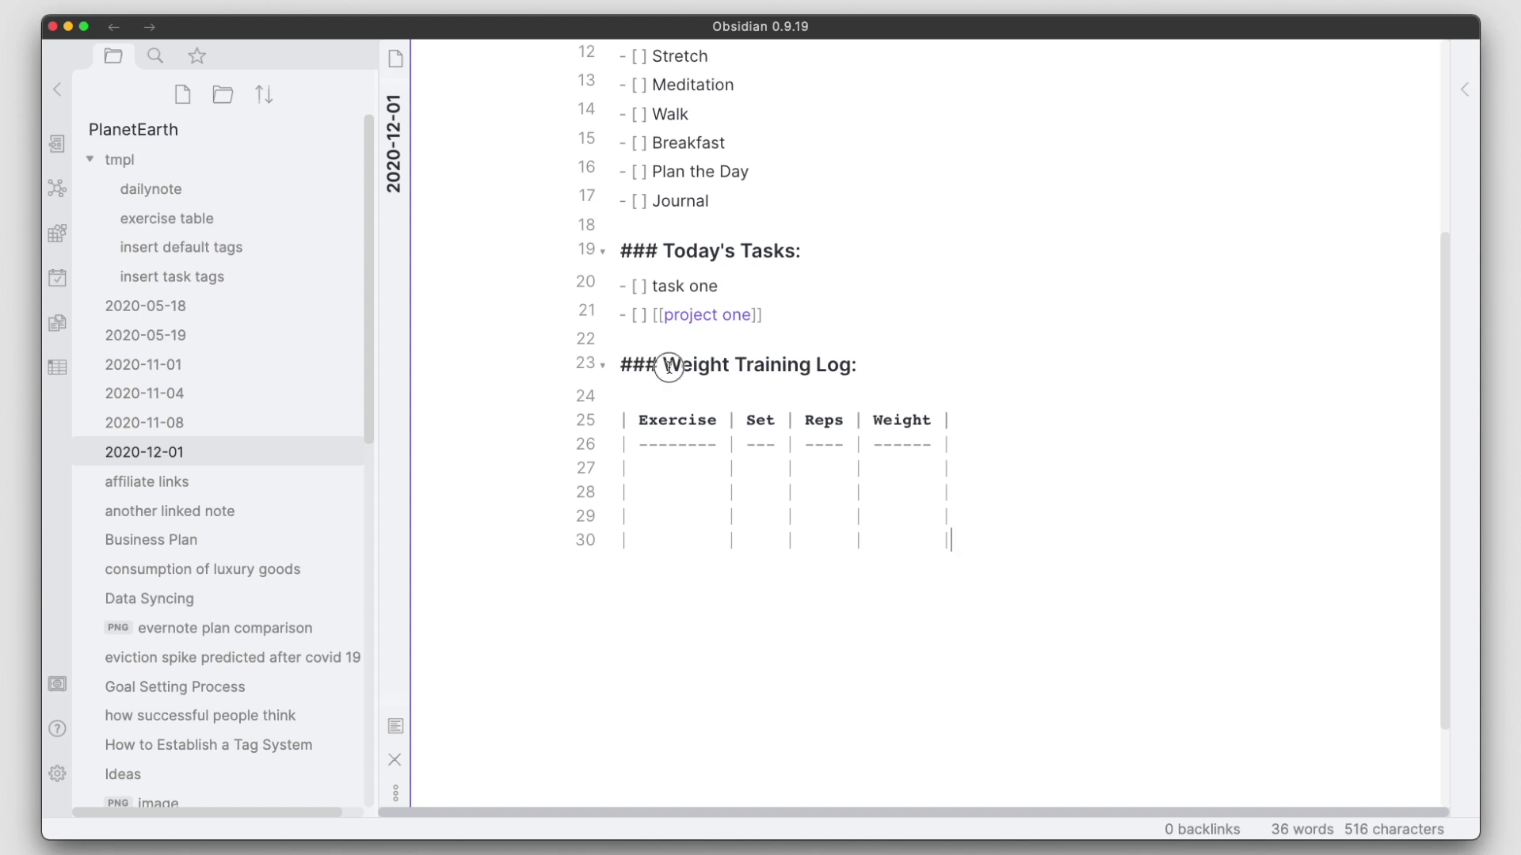
drag(668, 366, 885, 366)
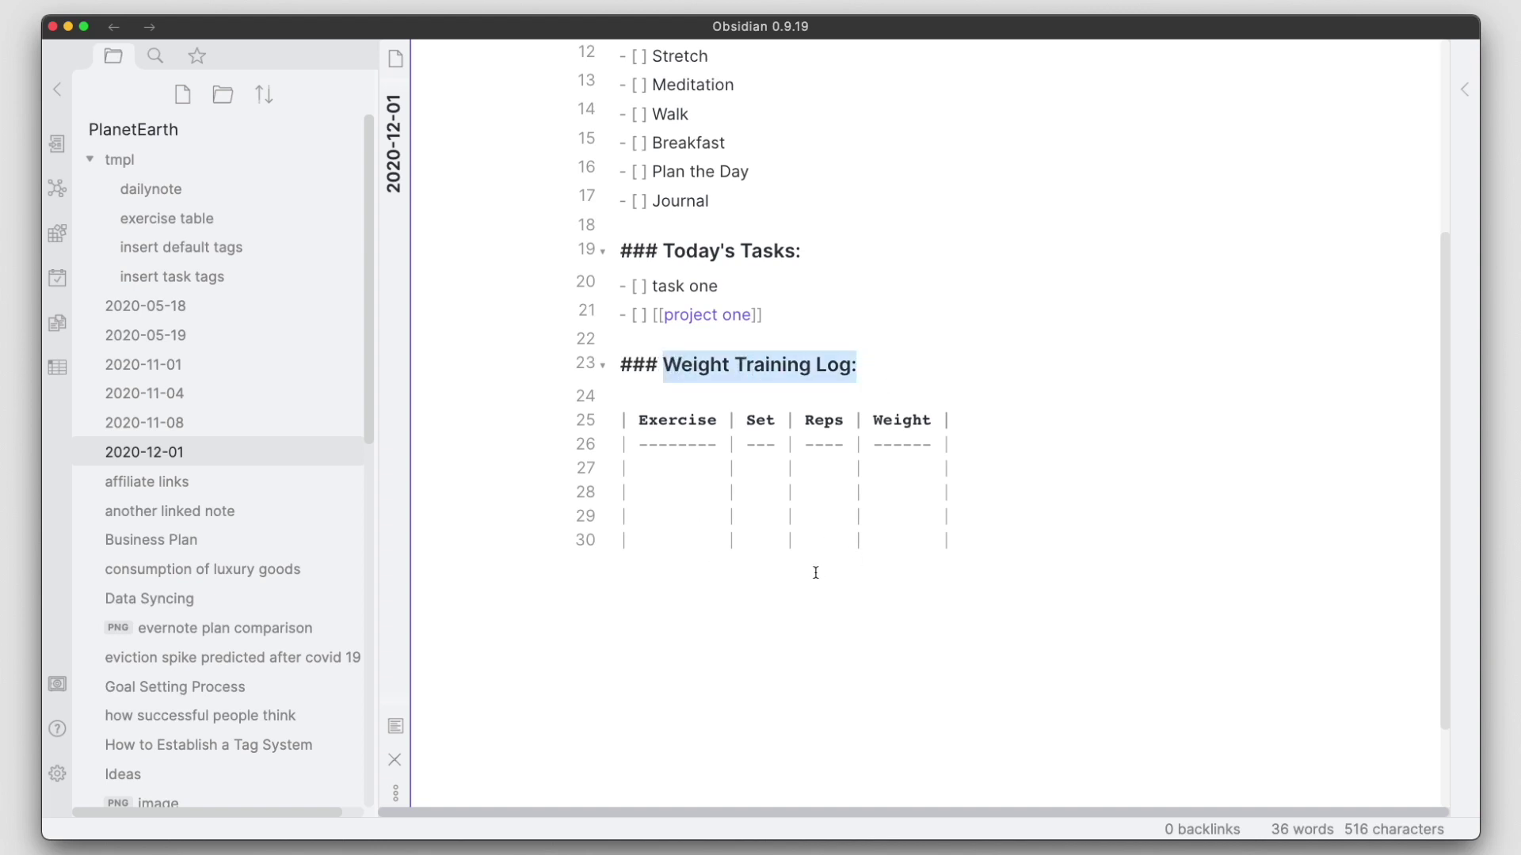
click(683, 479)
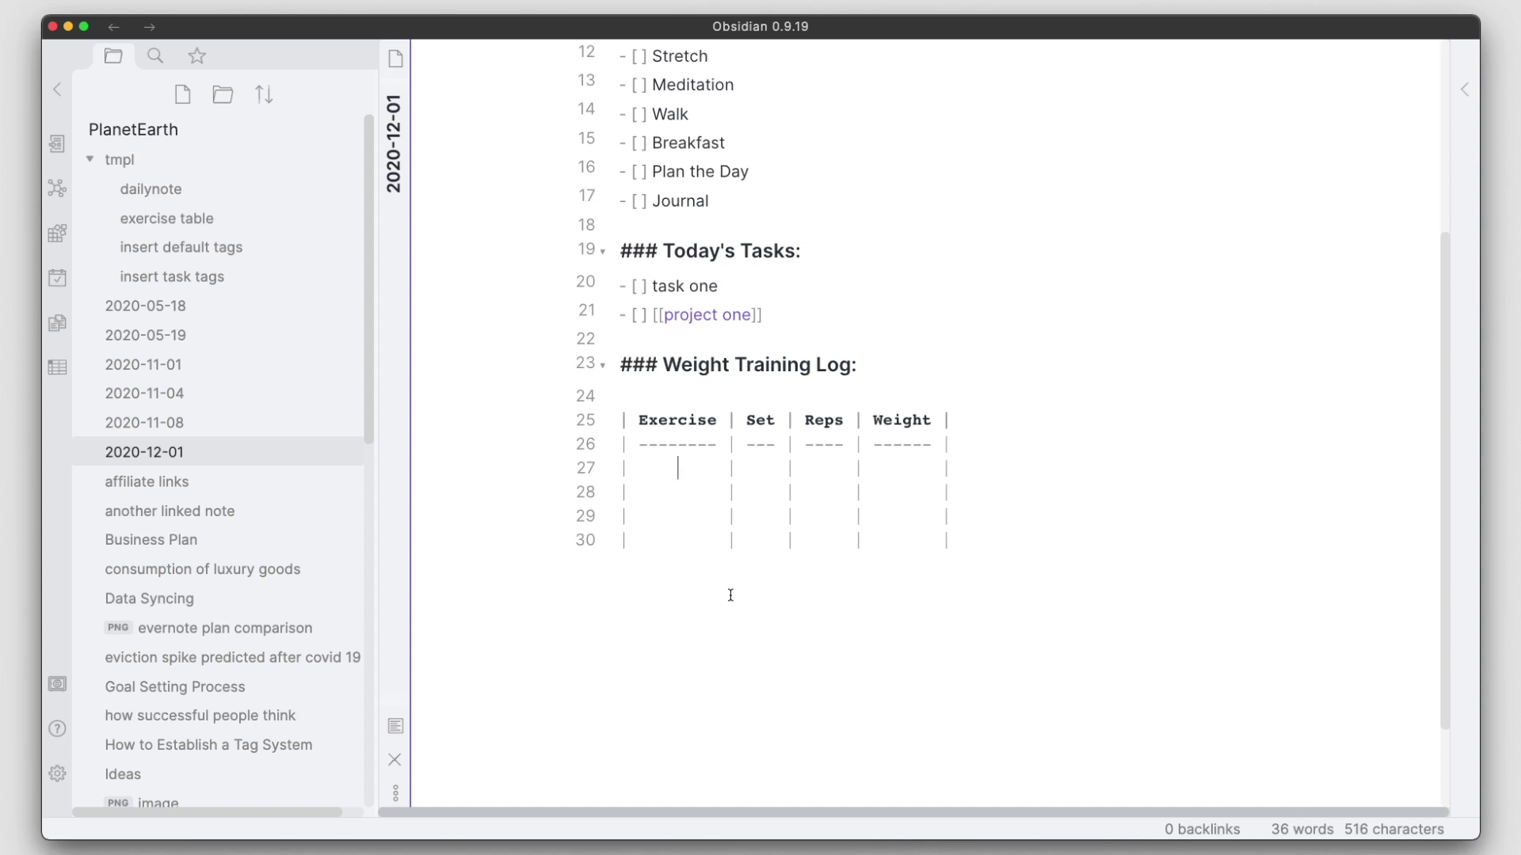
scroll(752, 507, up, 5)
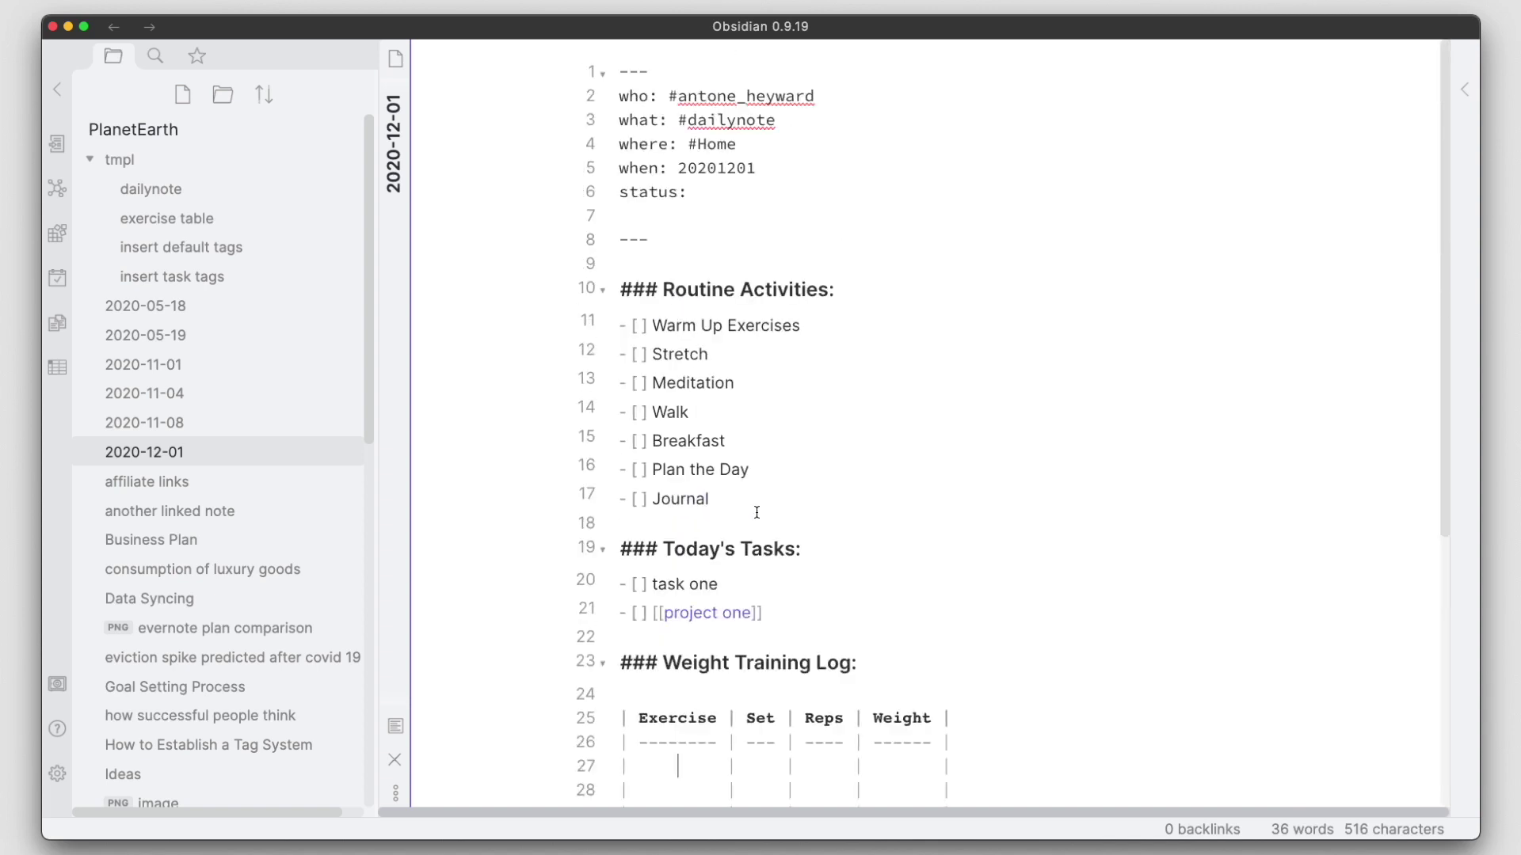
click(670, 516)
click(651, 351)
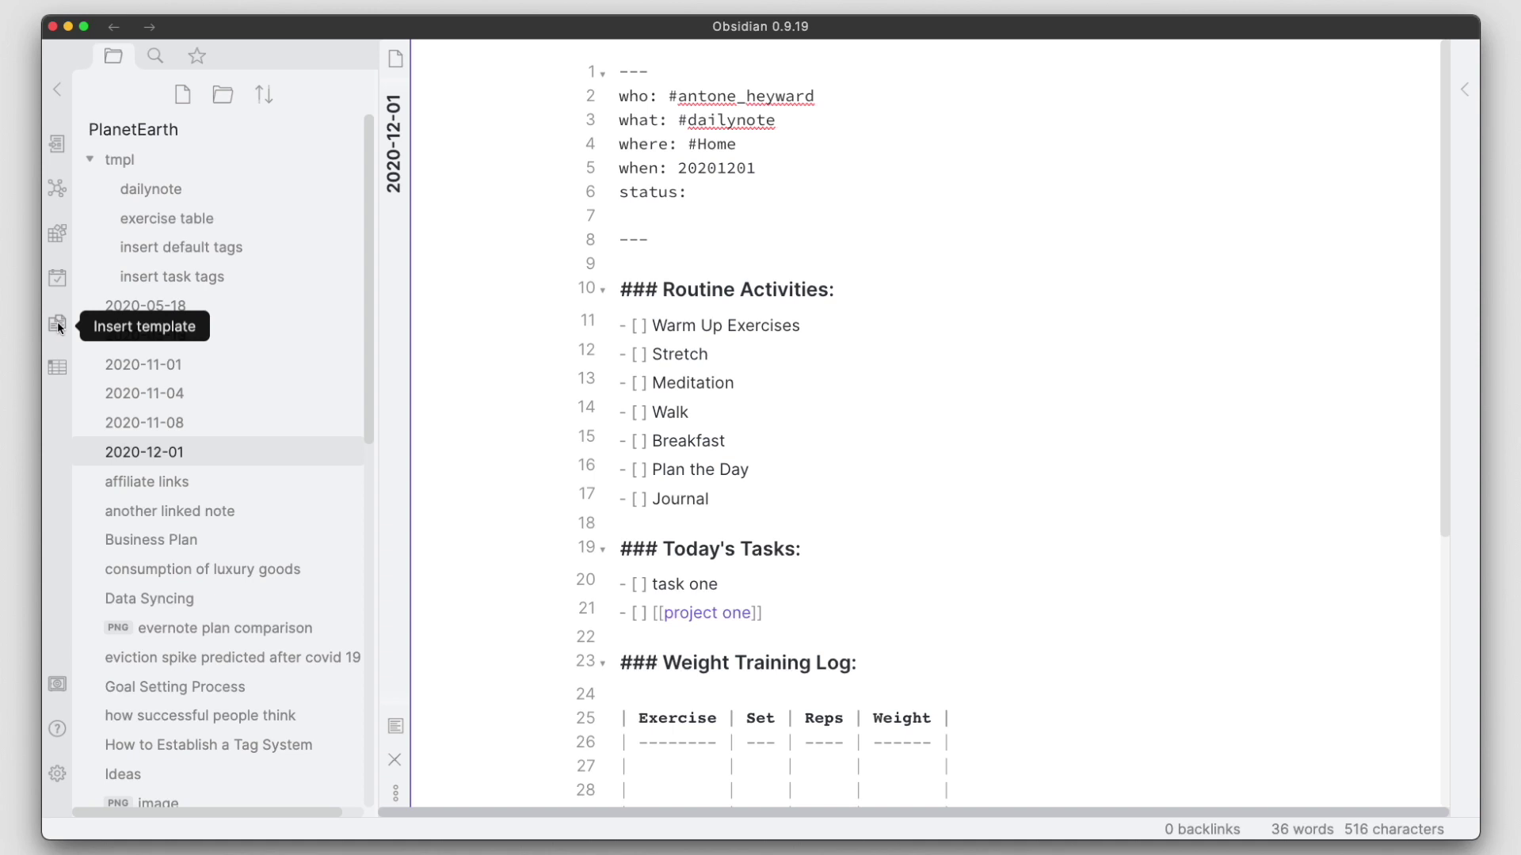
Filter the Hotkeys settings by 'templ' to show Insert template with no key assigned
click(58, 776)
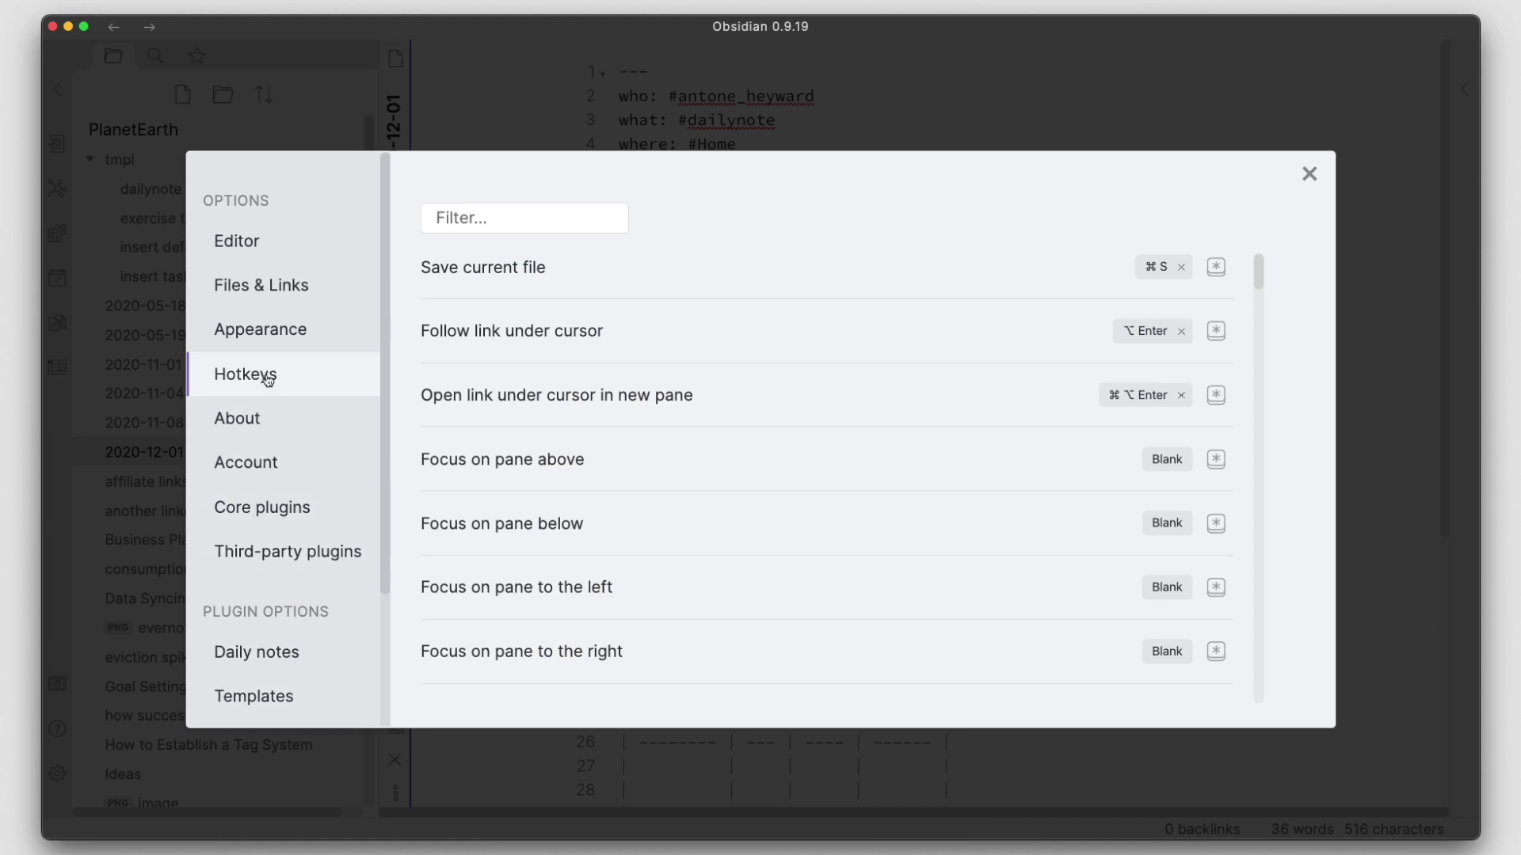
click(481, 222)
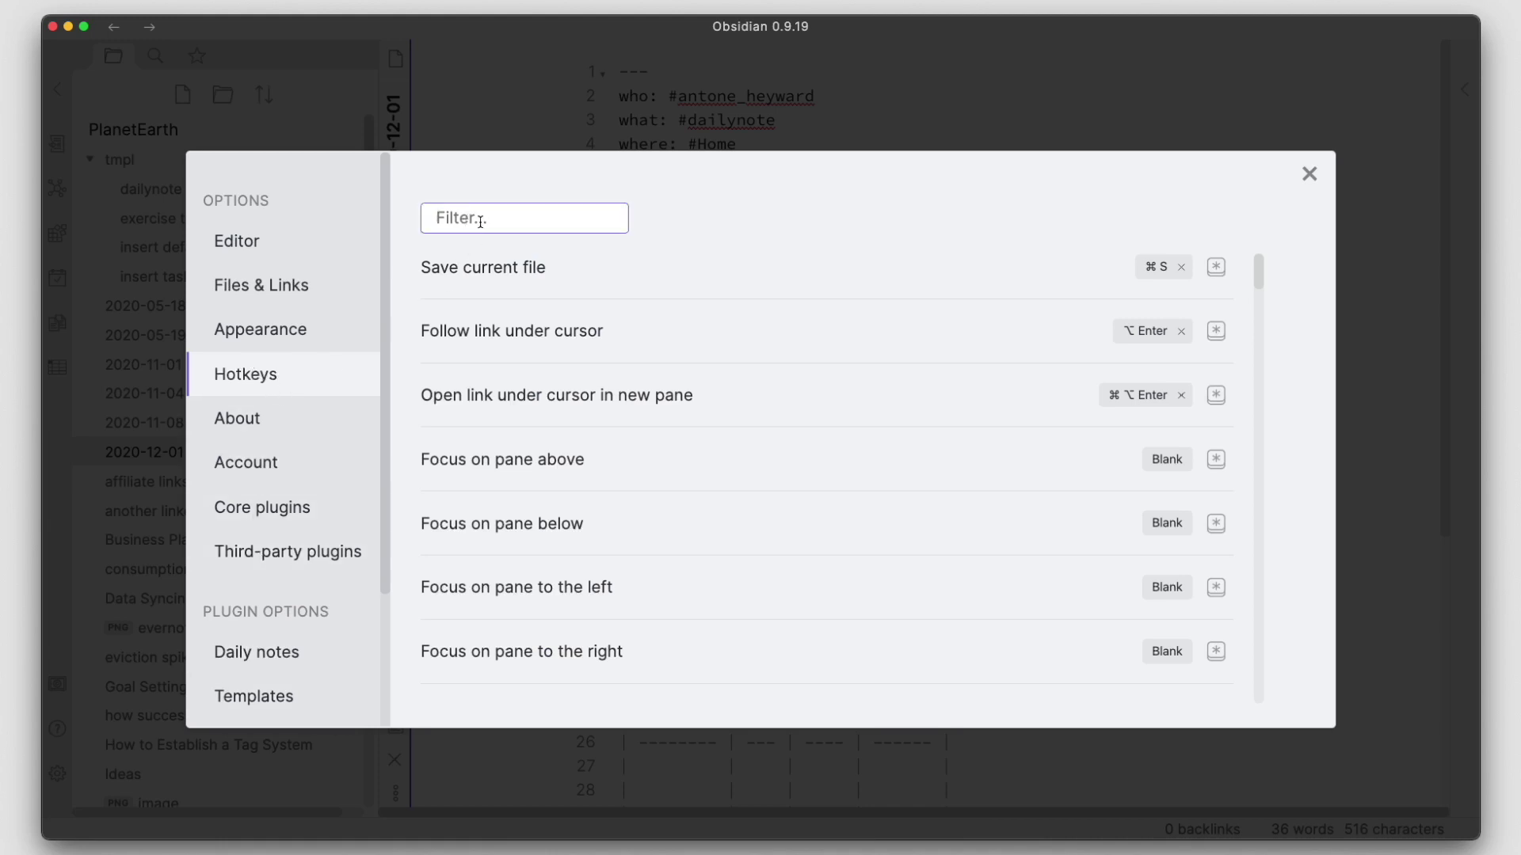
text(templ)
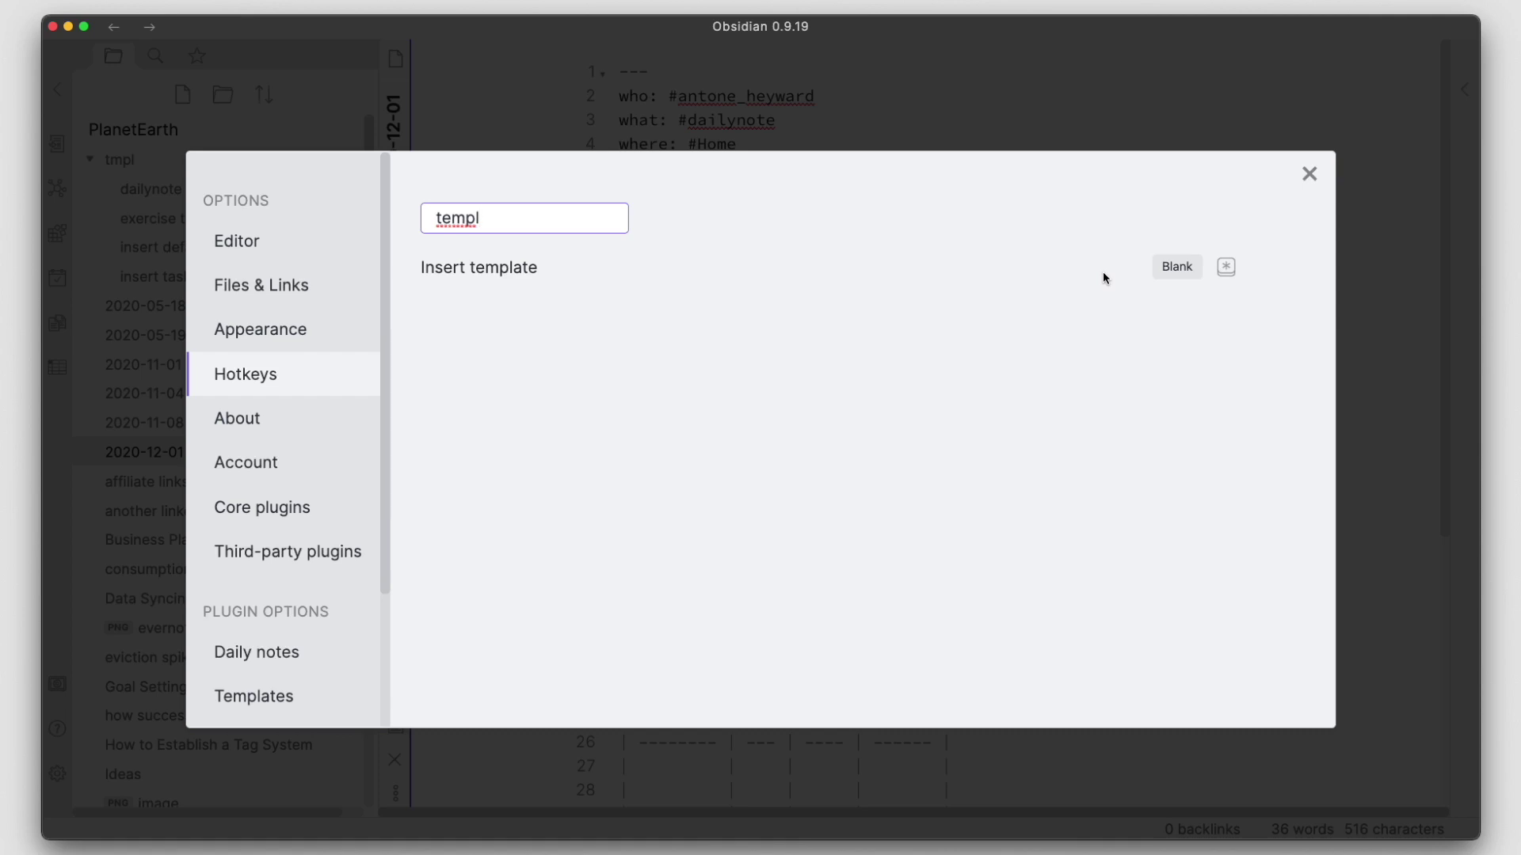
Close Settings to return to the 2020-12-01 daily note
key(Escape)
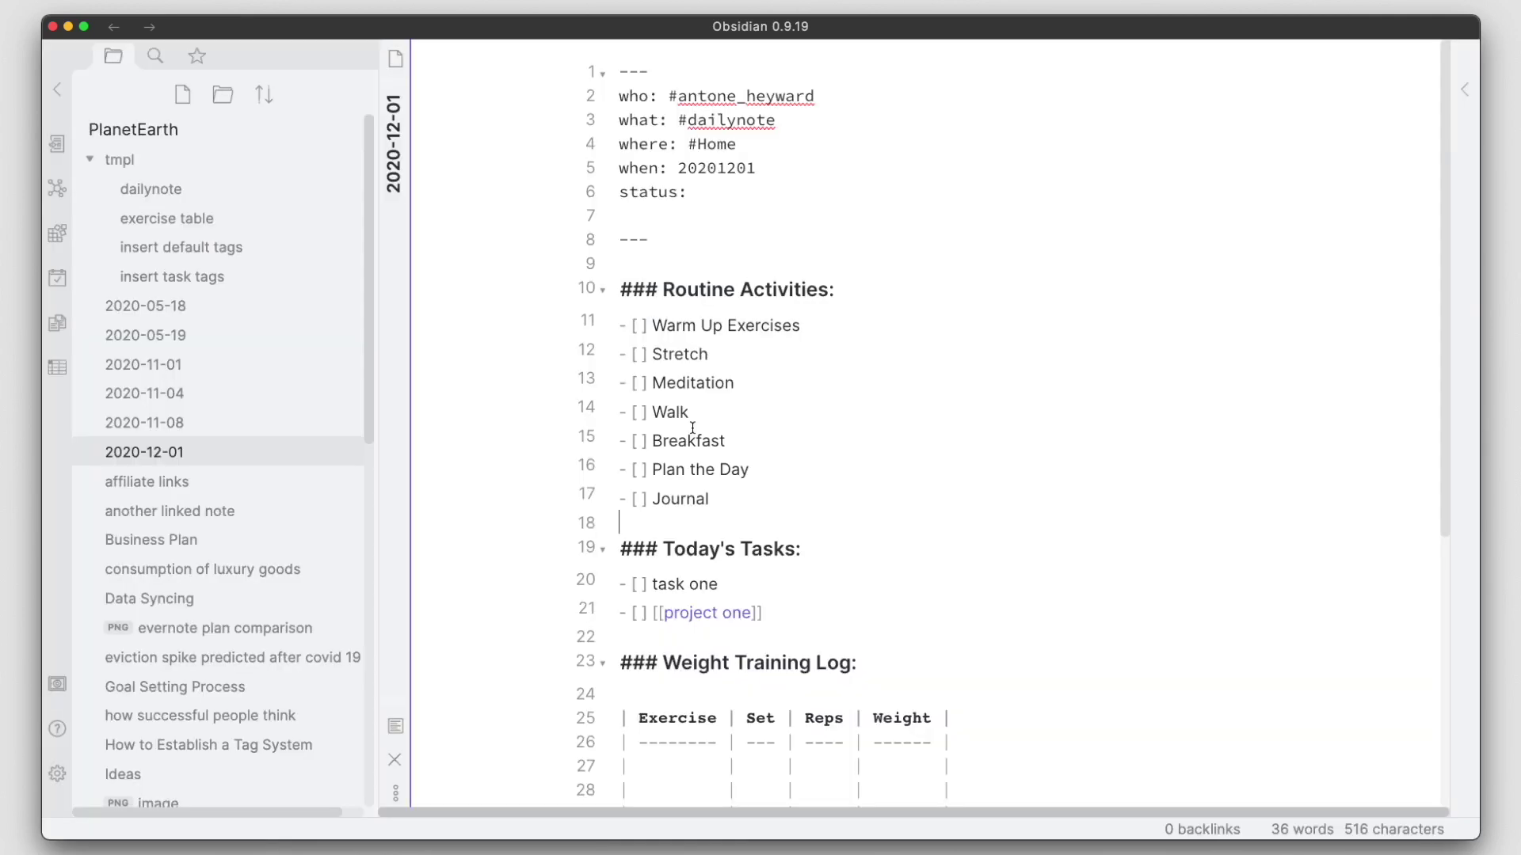